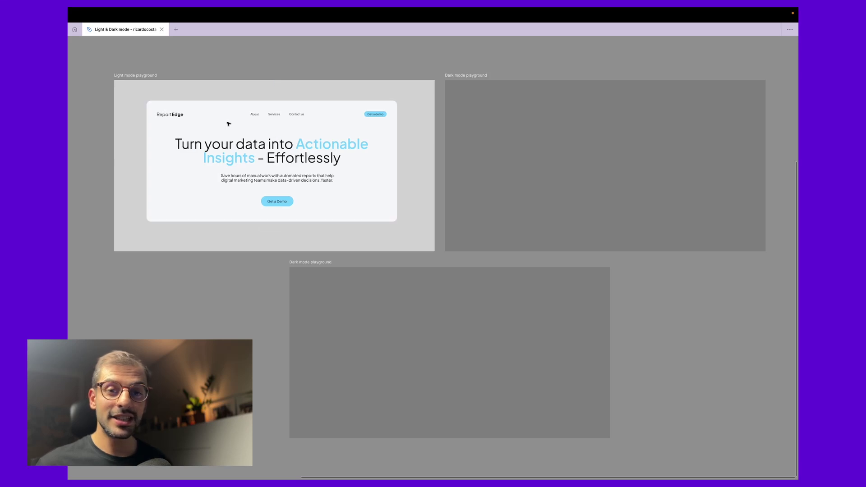
Step: Shift the ReportEdge hero card to the right in the Light mode frame
drag(229, 124, 280, 150)
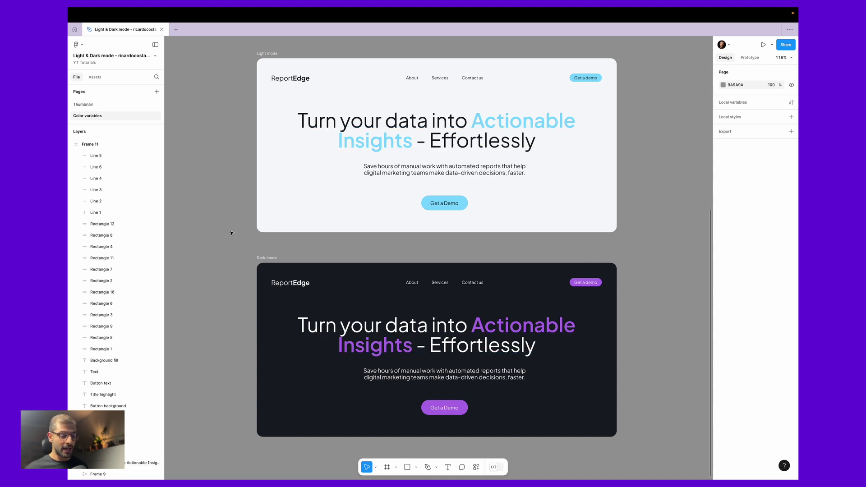
scroll(231, 233, down, 3)
scroll(231, 233, up, 3)
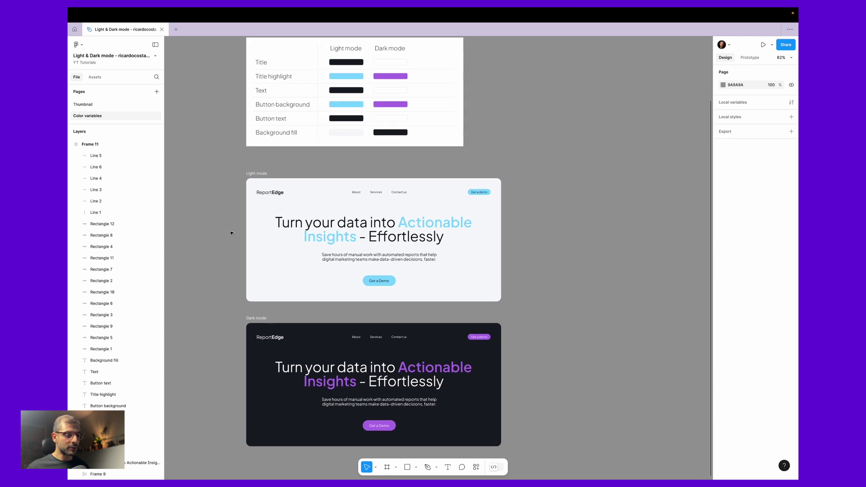
scroll(231, 233, down, 1)
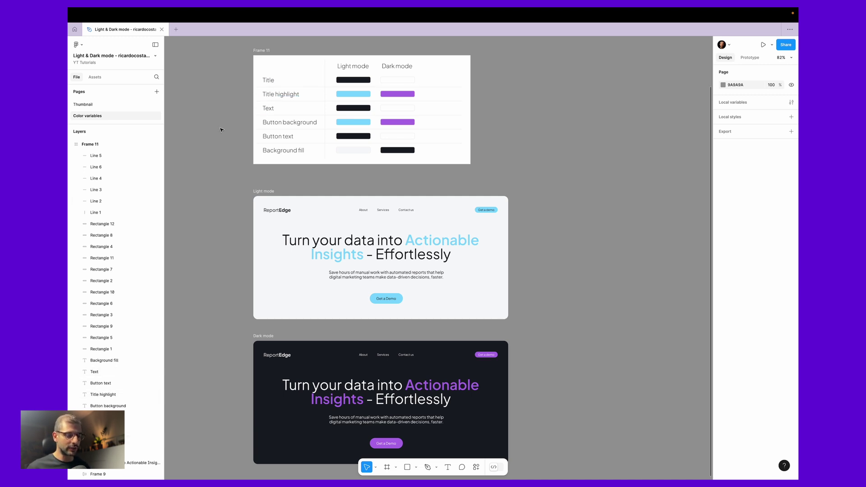
scroll(220, 130, right, 1)
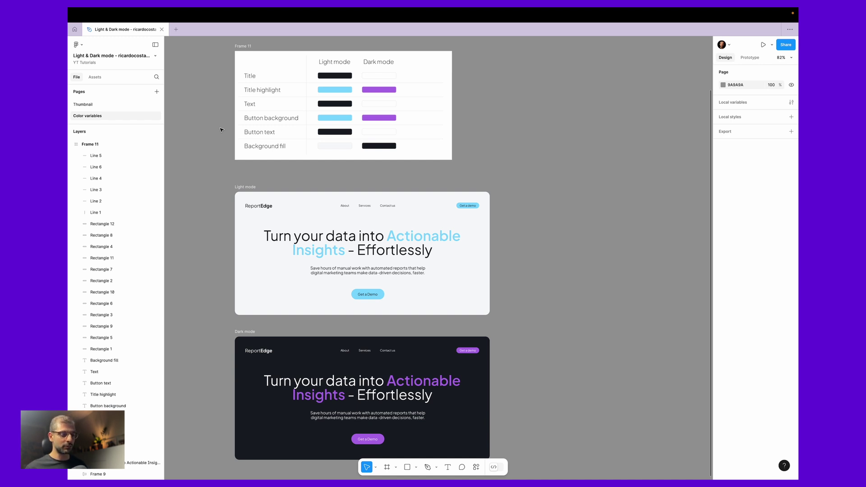
scroll(220, 130, right, 1)
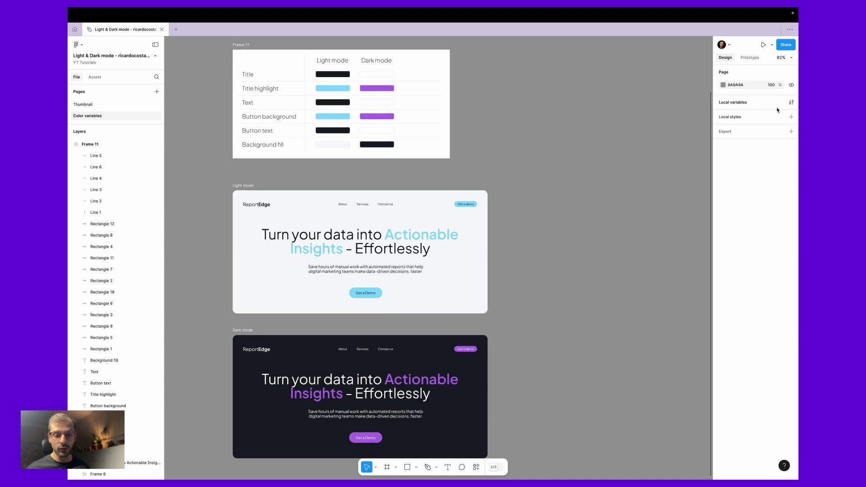
Step: Rename the local variable collection to 'Color modes'
click(791, 103)
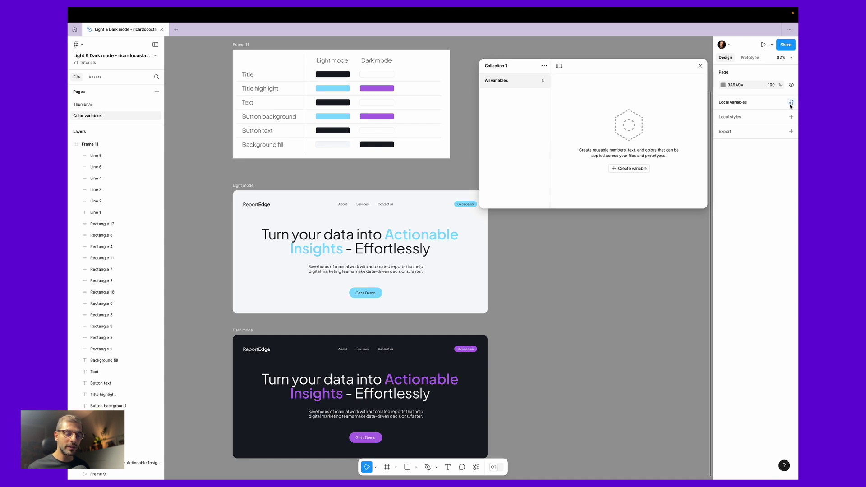
click(543, 66)
click(528, 81)
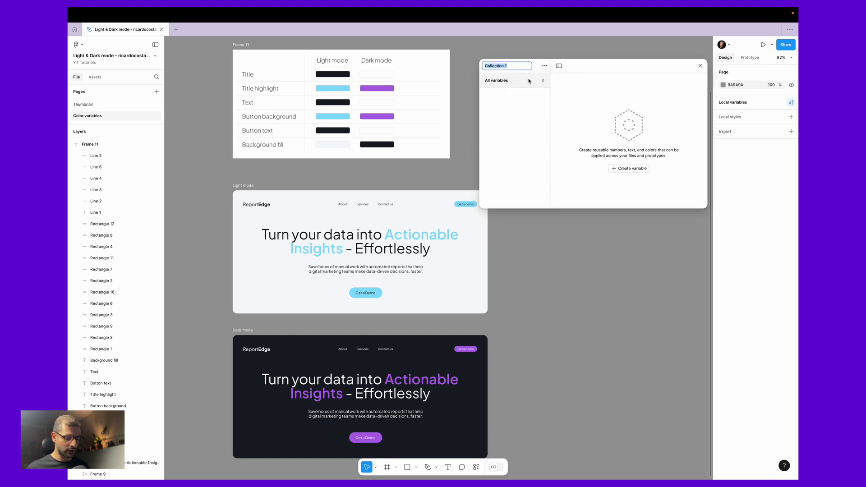
text(Color modes)
key(Return)
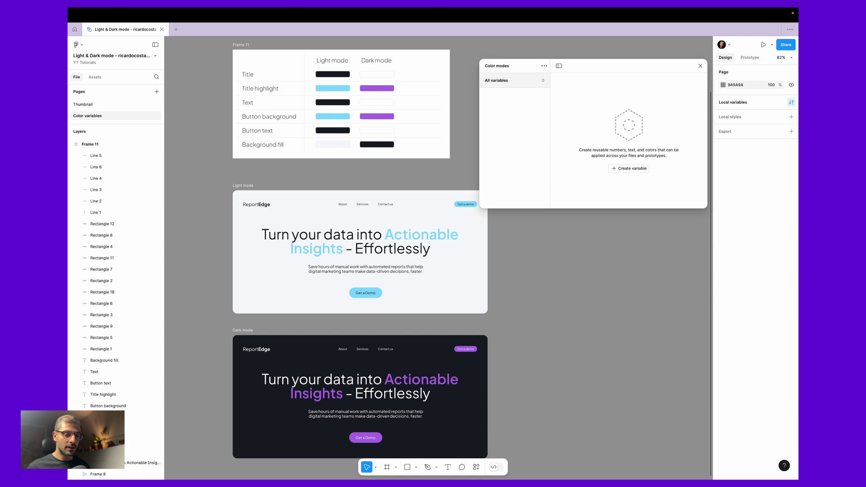
Step: Create a Title colour variable, eyedropping 191C25 from the Title swatch
click(626, 169)
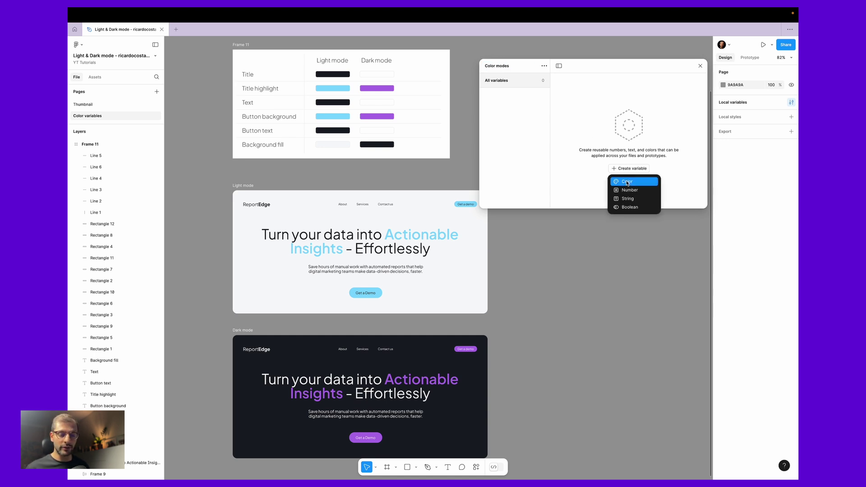
click(626, 181)
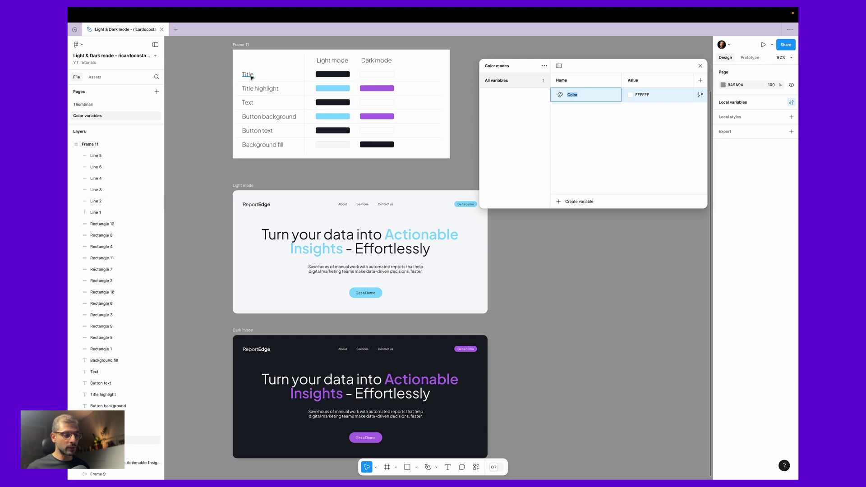
text(Title)
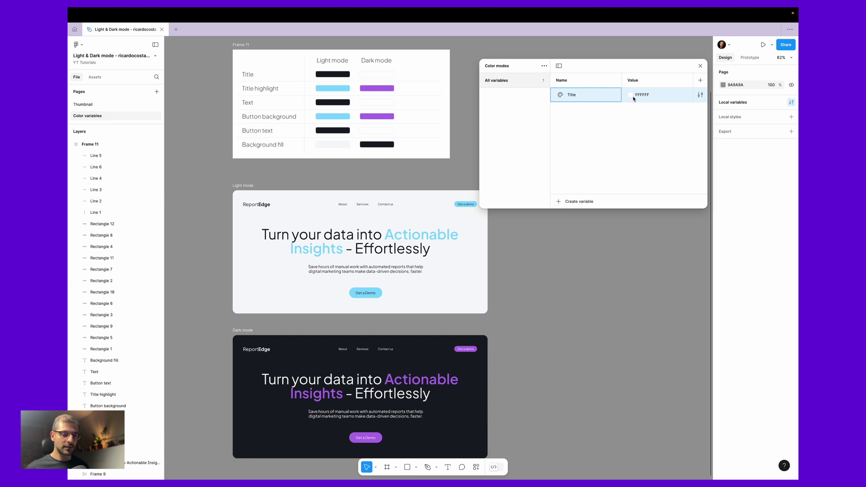
click(630, 95)
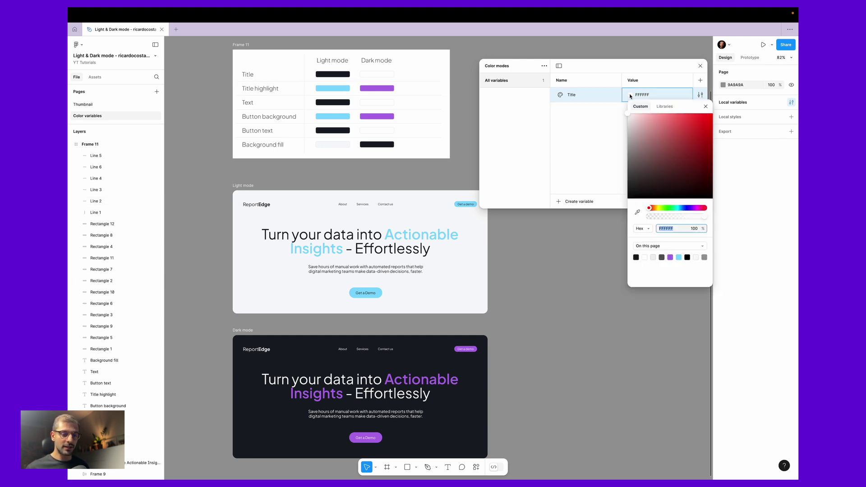
click(637, 212)
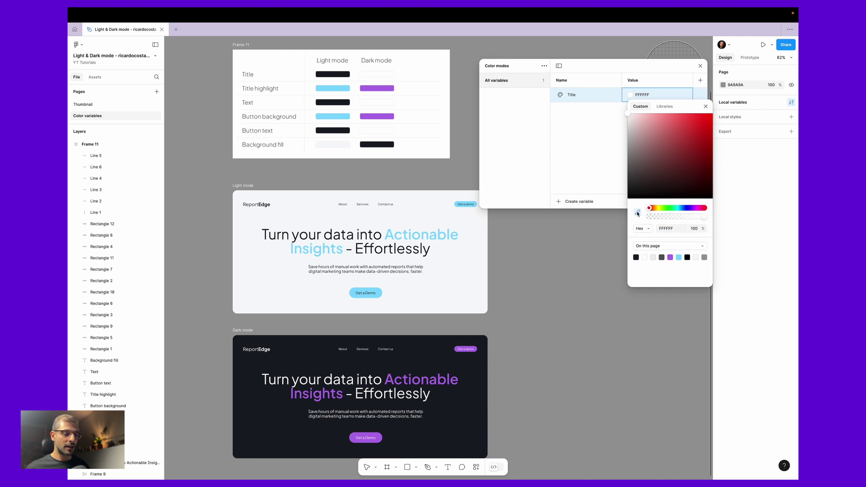
click(330, 73)
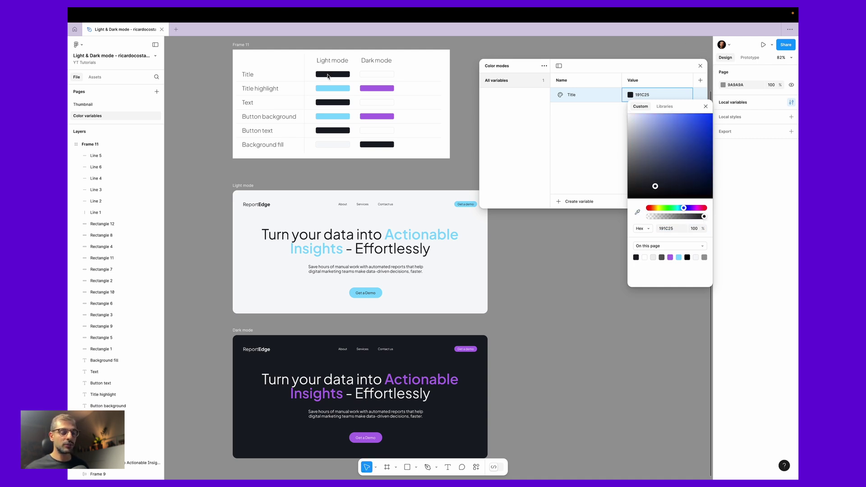
click(705, 107)
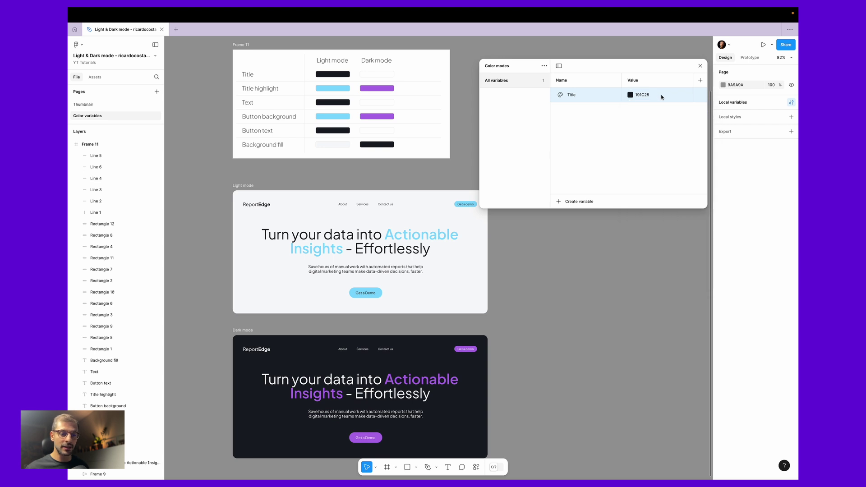
Step: Rename the Value mode column to 'Ligh mode'
double_click(633, 81)
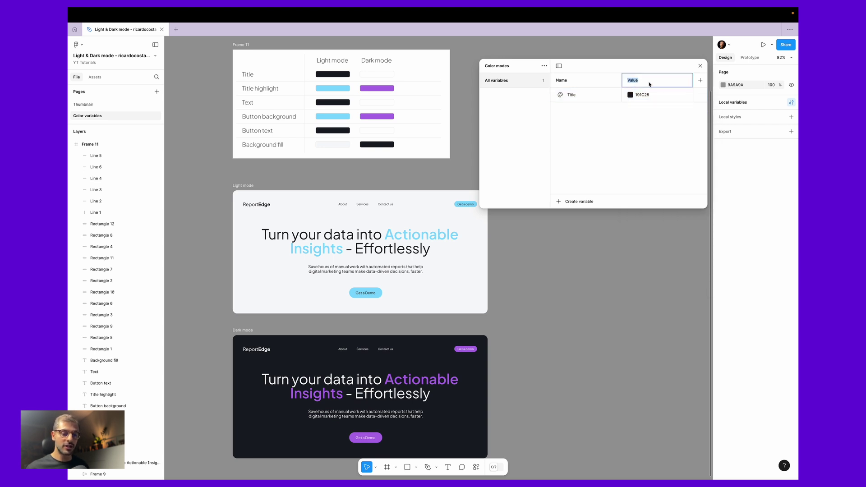
text(Ligh mode)
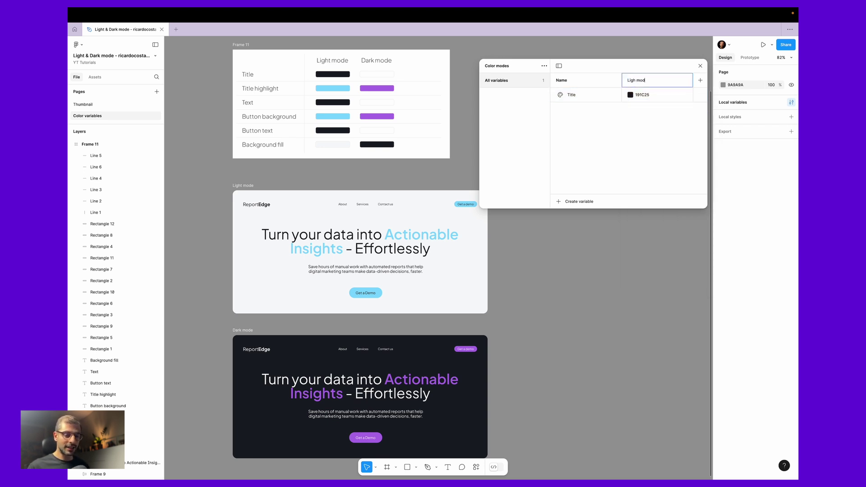
key(Return)
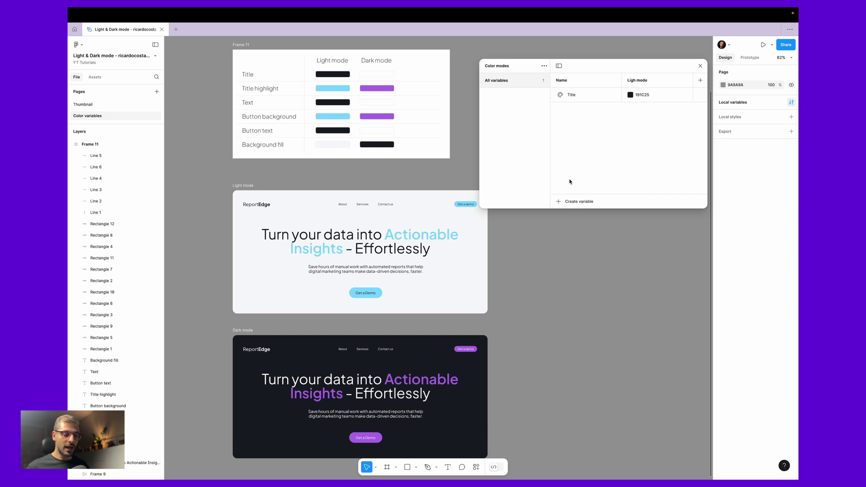
Step: Add a Title Highlight colour variable sampled from the light-blue Title highlight swatch
click(559, 200)
click(564, 215)
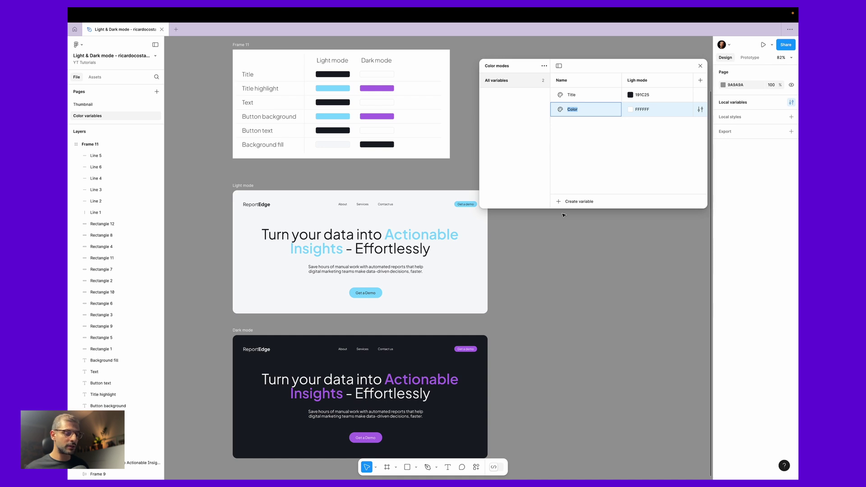
text(Titl)
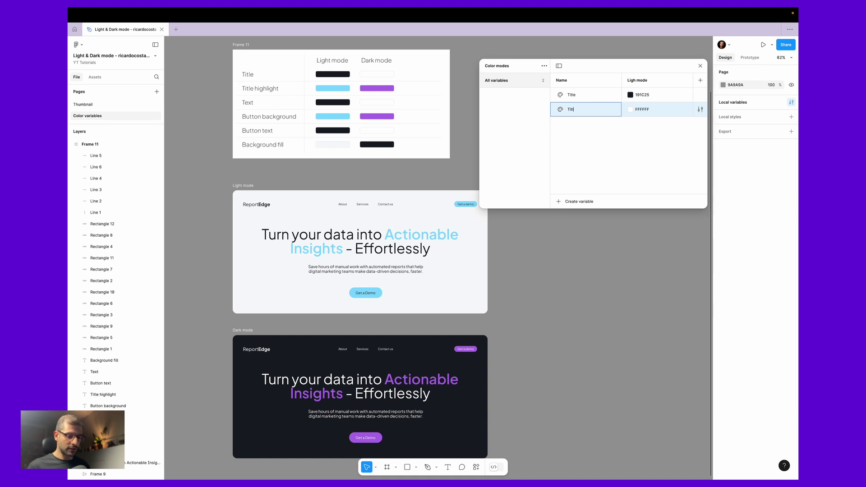
text(e Highl)
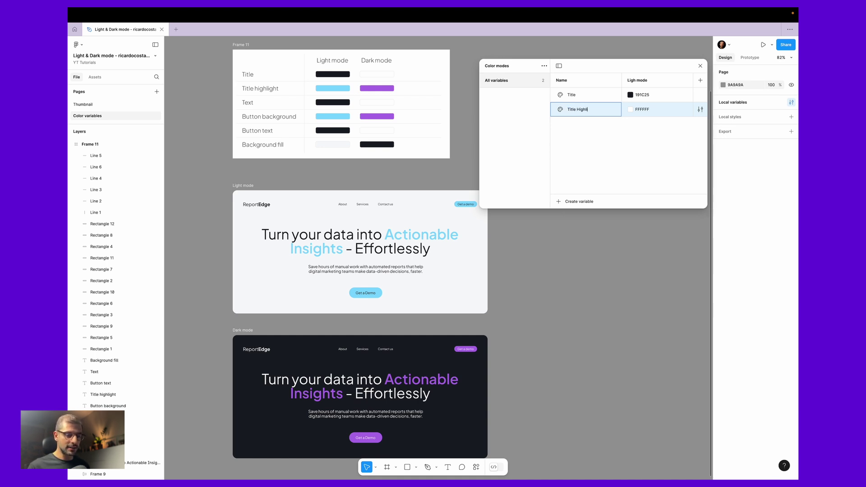
text(ight)
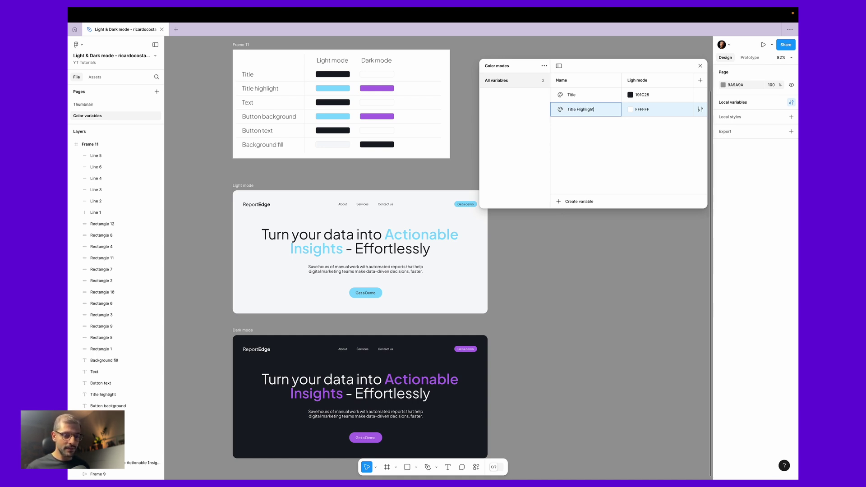
click(630, 109)
click(637, 227)
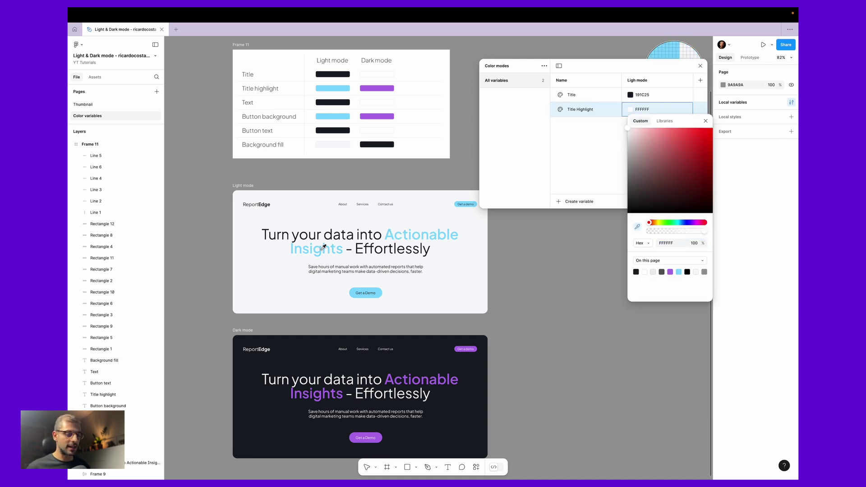
click(329, 87)
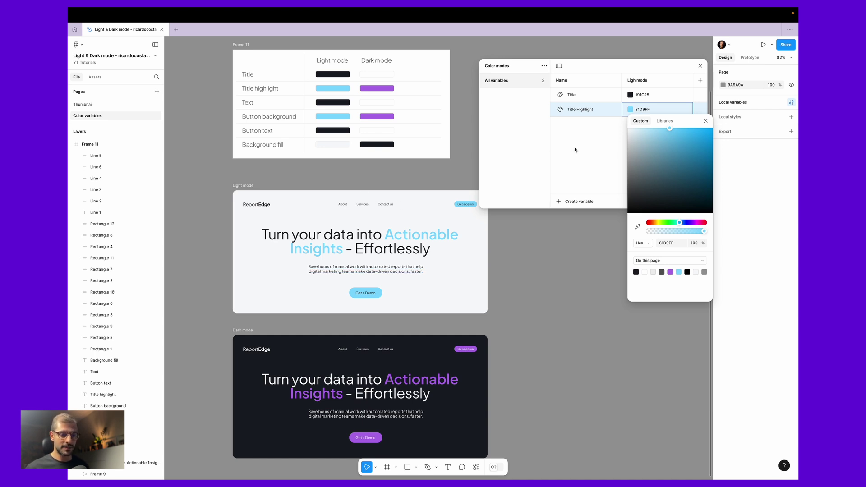
click(705, 121)
click(622, 141)
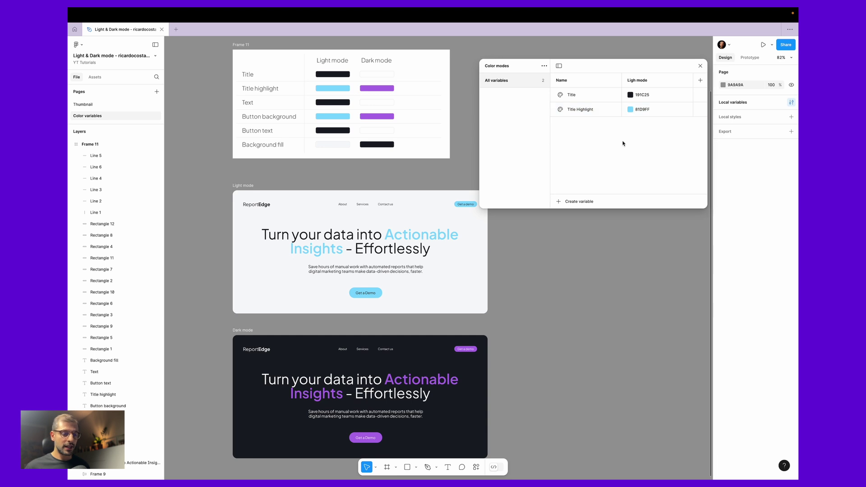
Step: Add a Text colour variable sampled from the dark Text swatch (191C25)
click(564, 203)
click(570, 215)
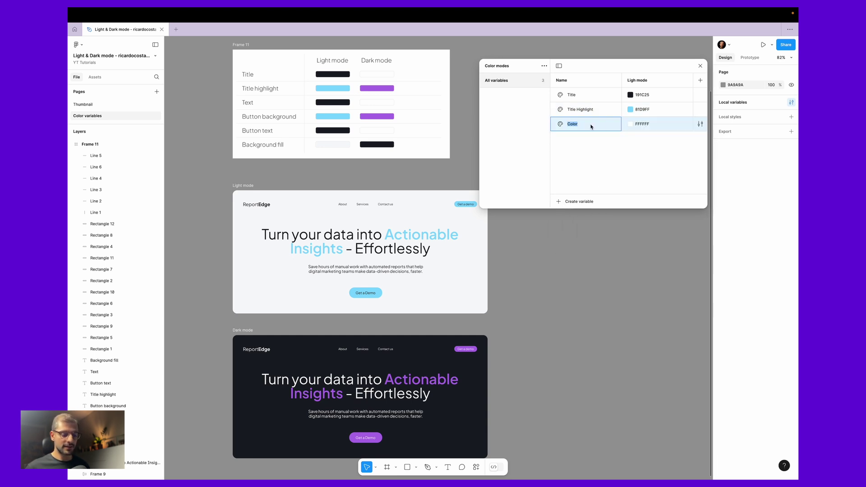
text(Text)
click(630, 124)
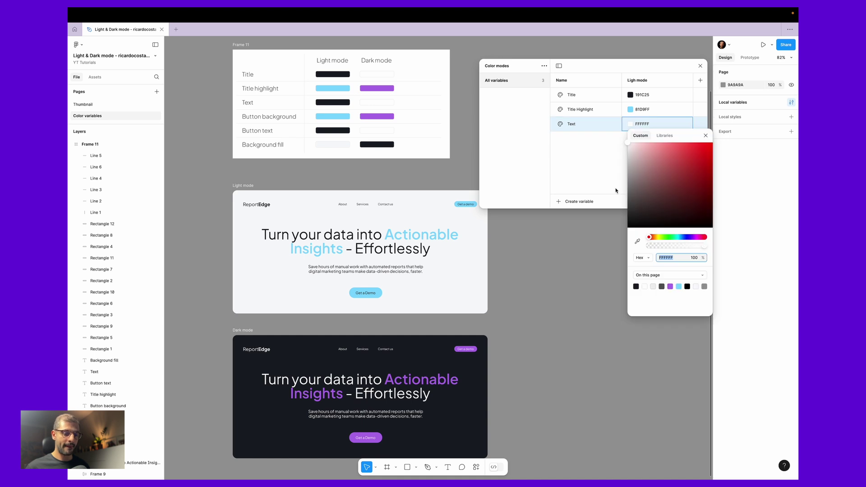
click(637, 241)
click(333, 100)
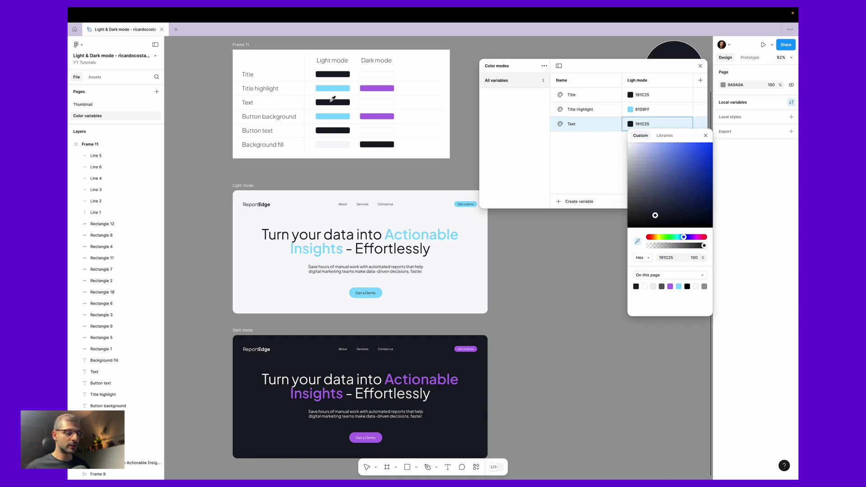
click(573, 140)
Step: Add a button-bg colour variable sampled from the Button background swatch (81D9FF)
click(562, 201)
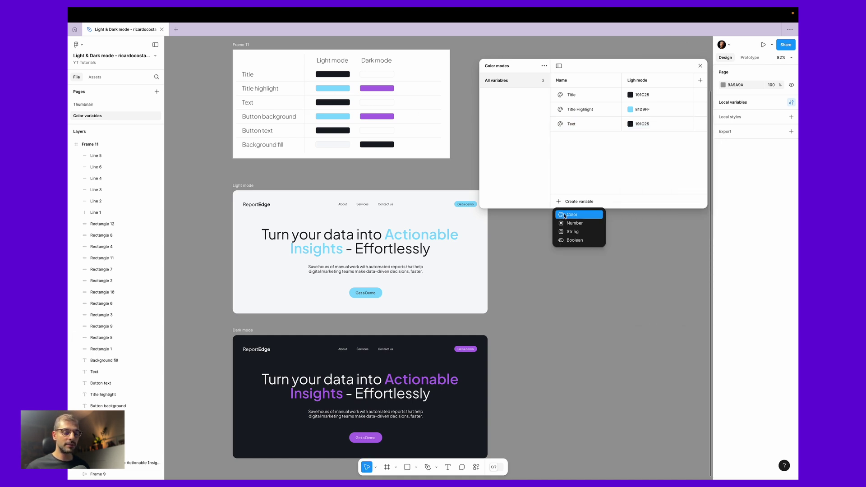
click(564, 215)
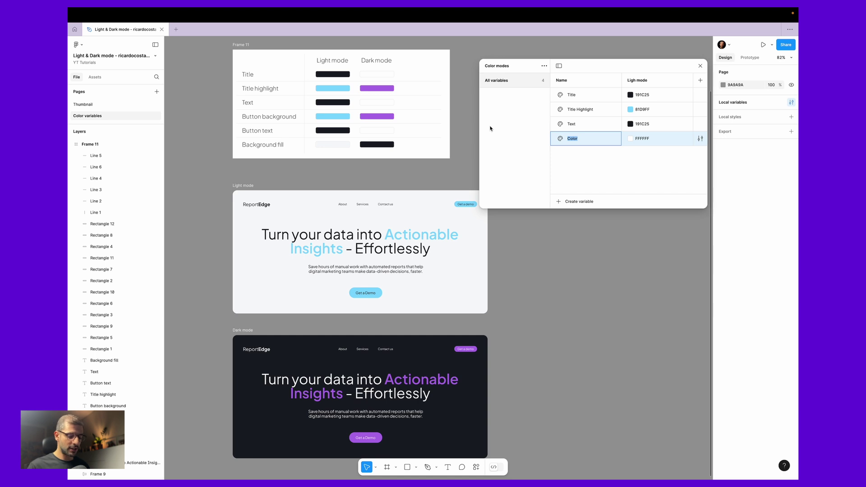
text(b)
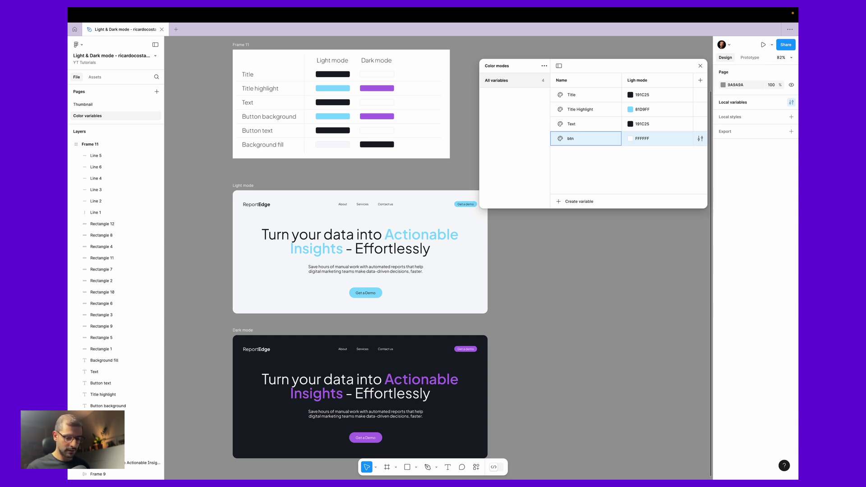
text(utton-bg)
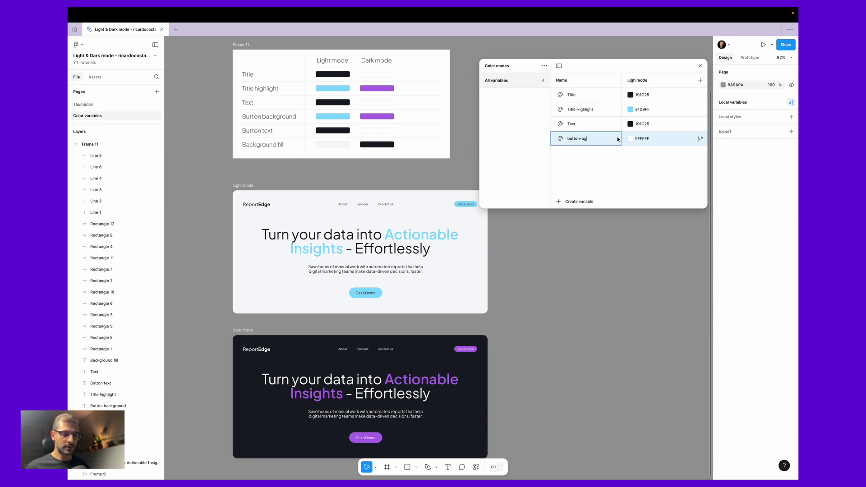
click(631, 138)
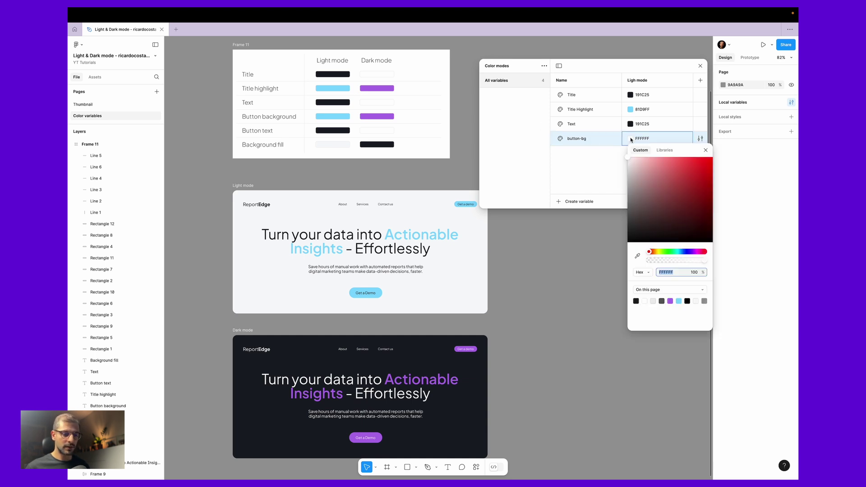
click(637, 255)
click(347, 116)
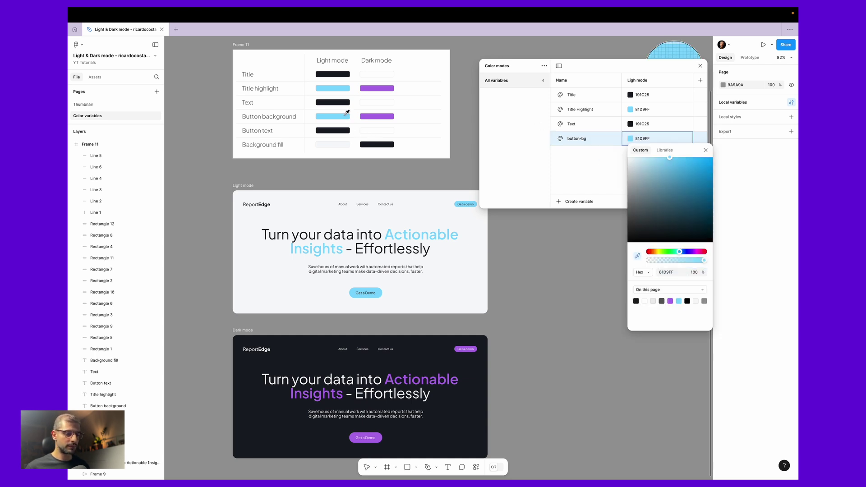
click(569, 201)
Step: Create a button-txt colour variable set to black 191C25
click(566, 214)
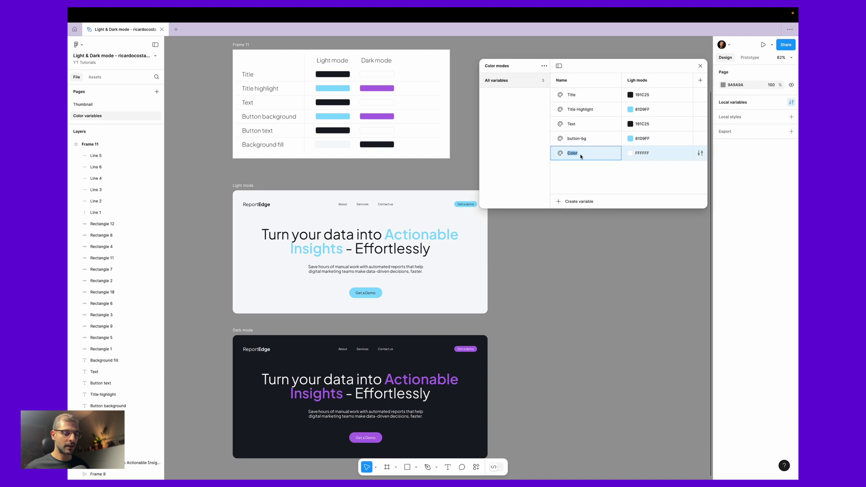
text(Butt)
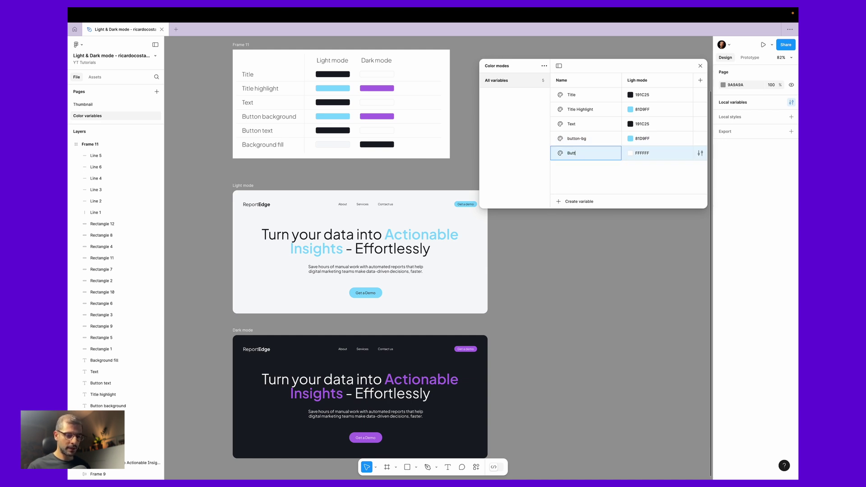
key(BackSpace)
key(BackSpace)
key(BackSpace)
key(BackSpace)
text(button-txt)
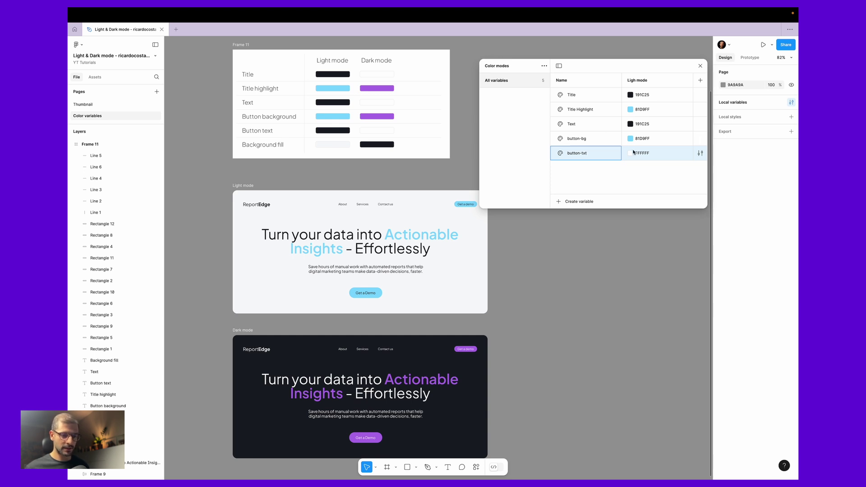
click(630, 153)
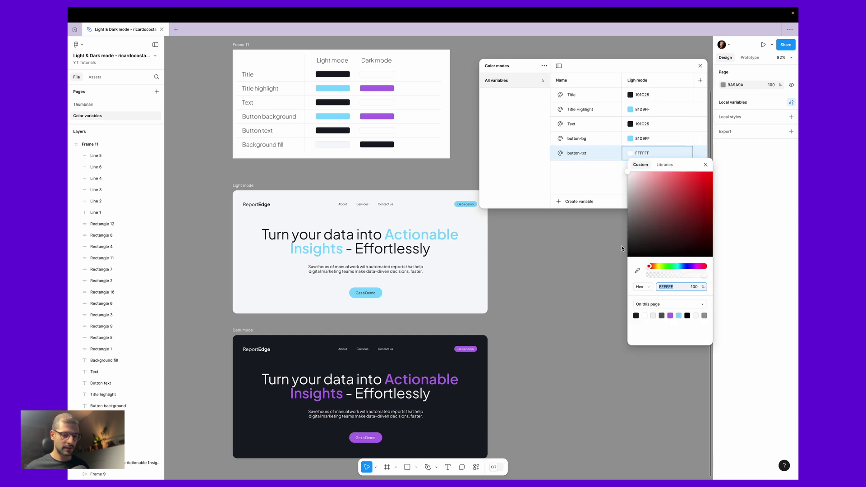
click(637, 271)
click(347, 131)
key(Escape)
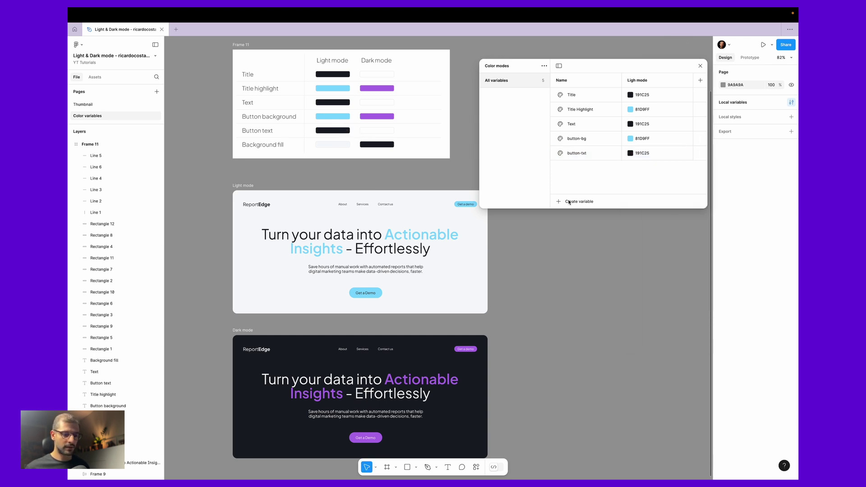
Step: Add a bg colour variable sampled from the Background fill swatch (F8F9FA)
click(559, 201)
click(571, 214)
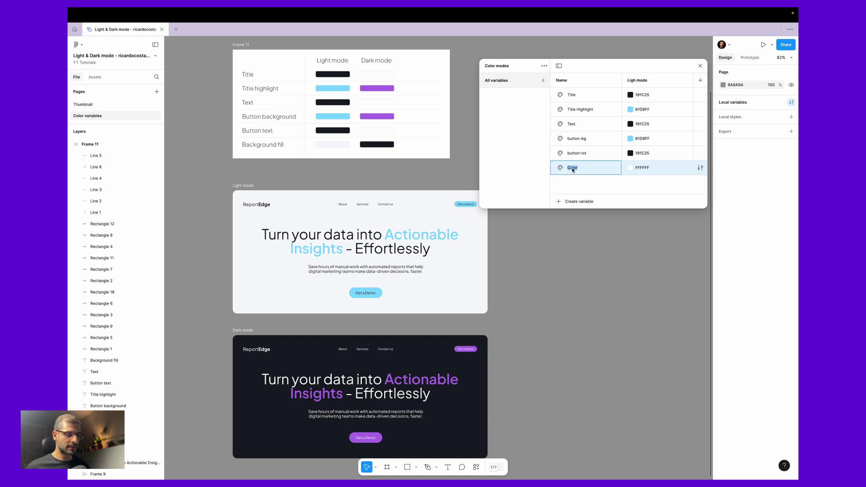
text(bg)
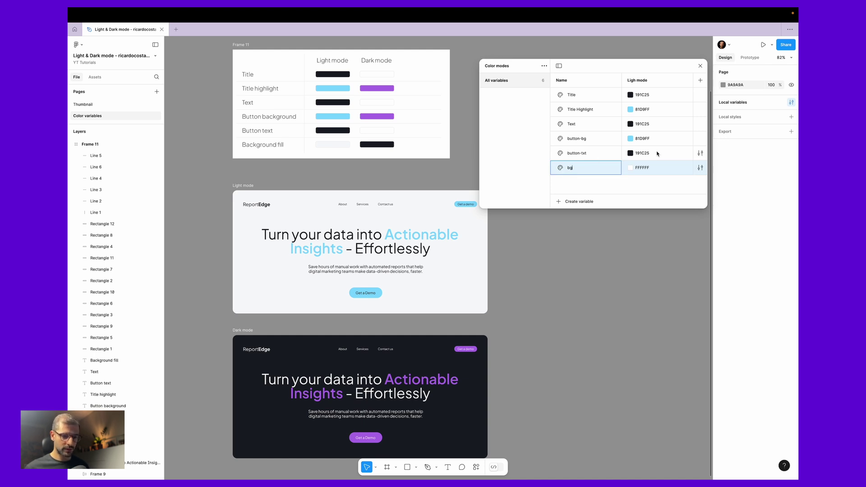
click(631, 168)
click(637, 285)
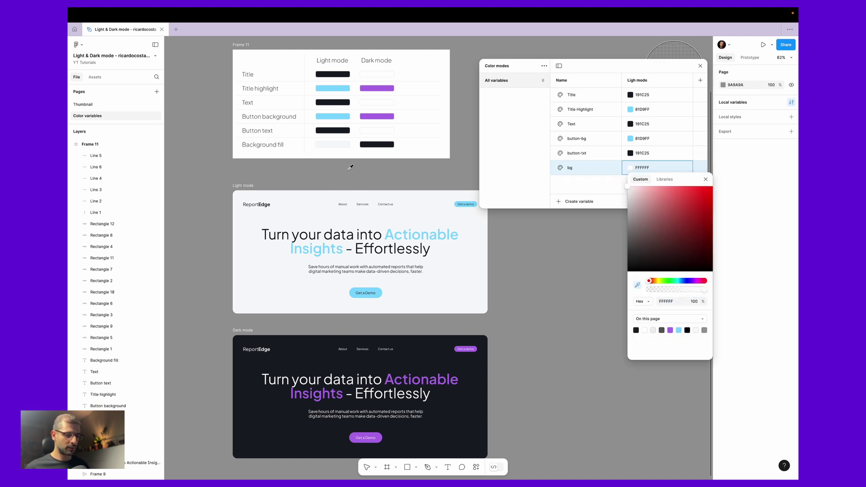
click(340, 143)
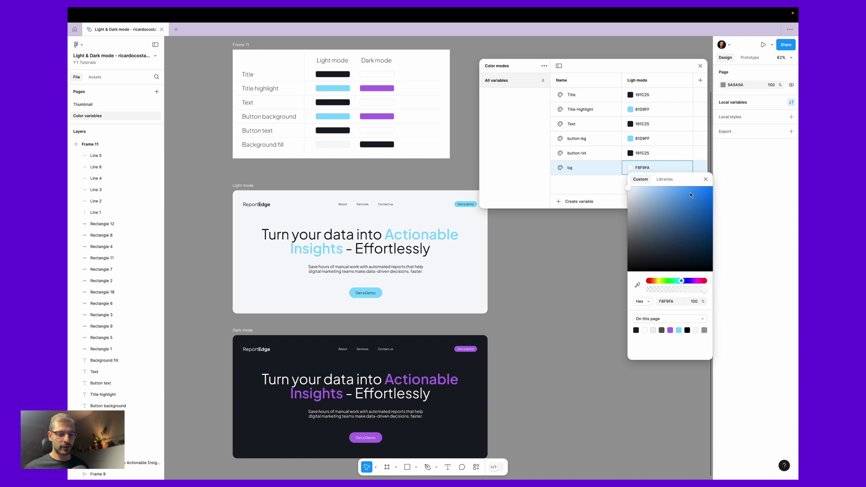
click(706, 180)
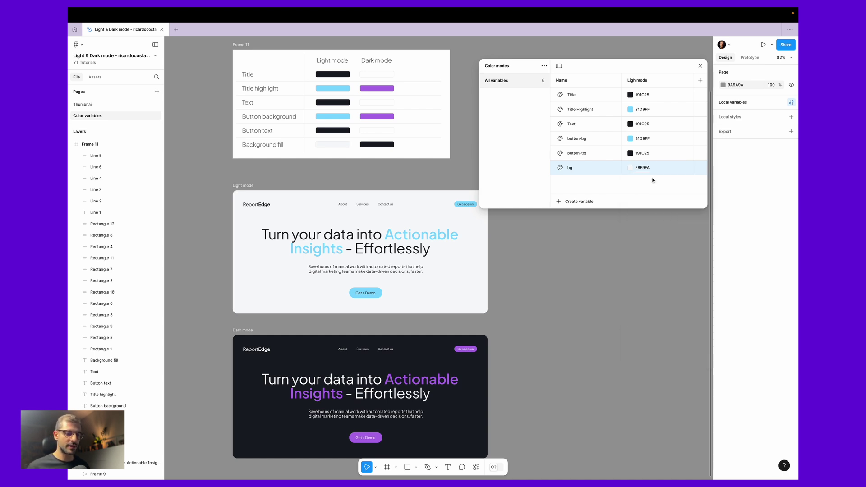
click(570, 184)
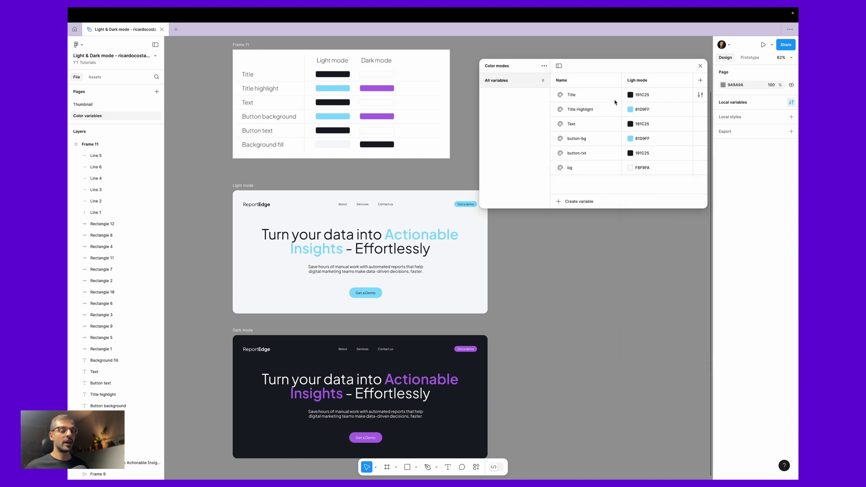
Step: Add a second mode named 'Dark mode' to the collection
click(700, 81)
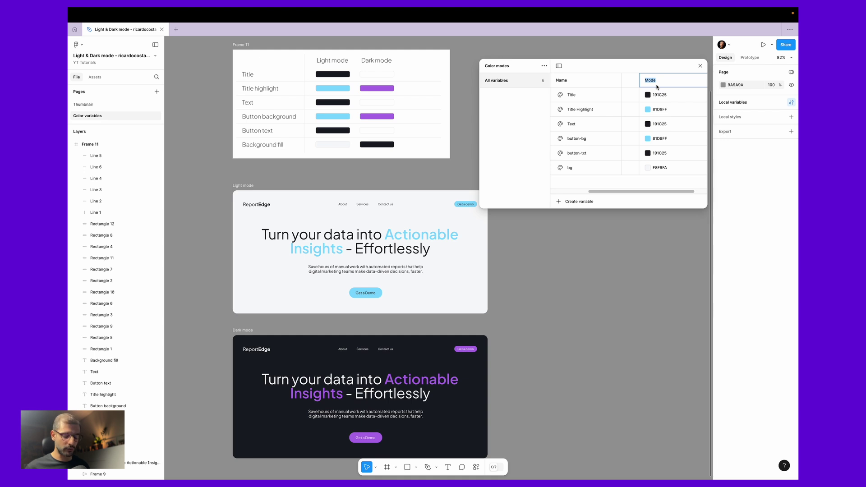
text(Dark mode)
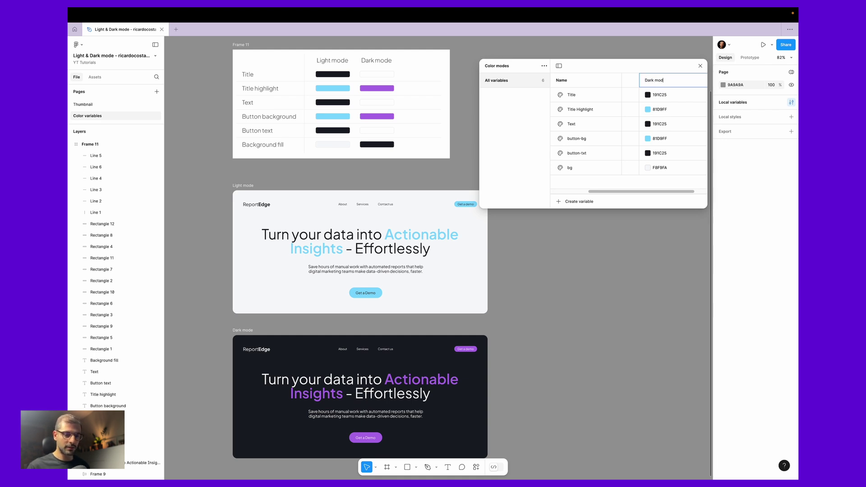
key(Return)
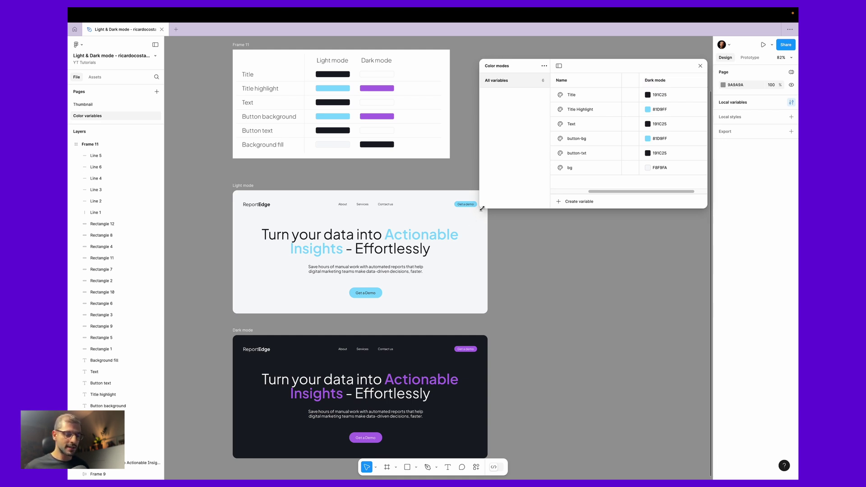
Step: Enlarge and reposition the variables window so both modes are visible
drag(479, 208, 383, 244)
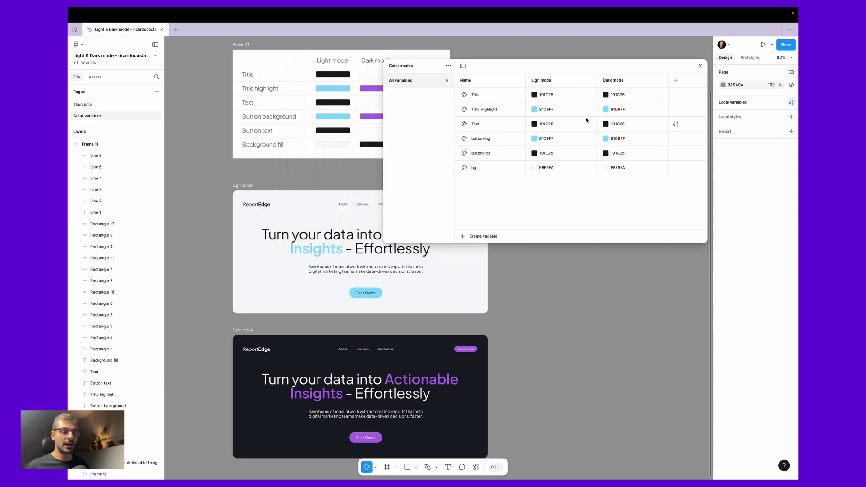
drag(567, 66, 572, 153)
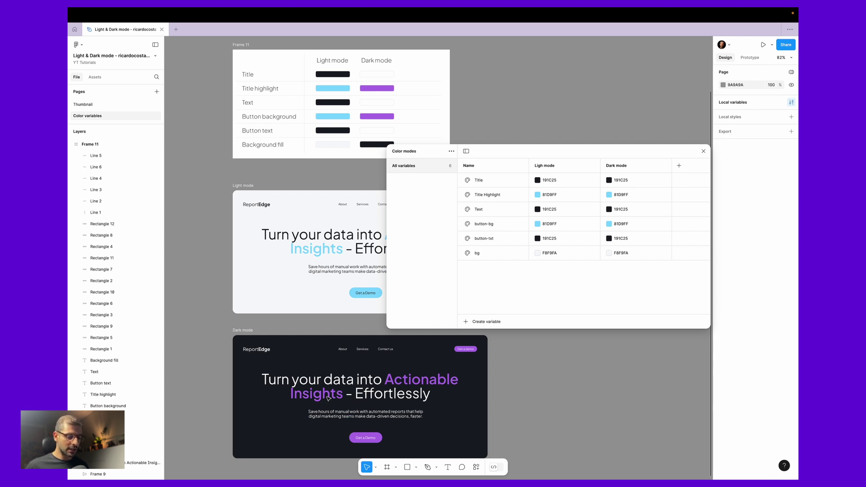
scroll(354, 334, down, 2)
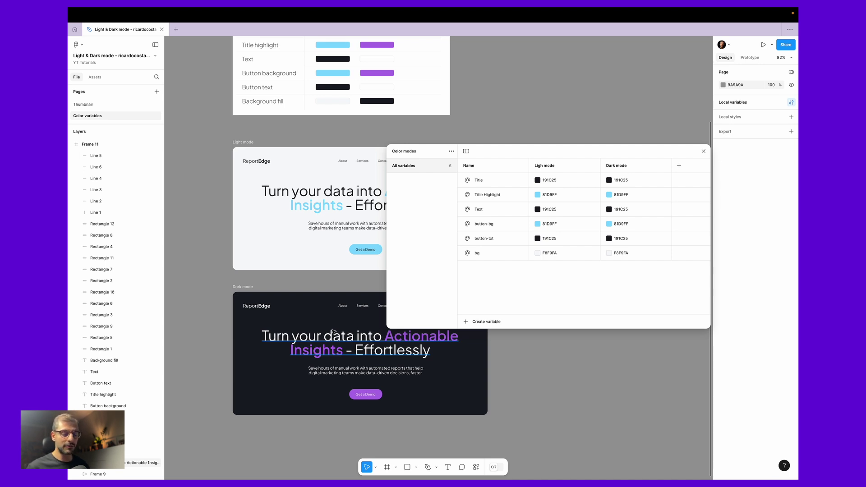
scroll(333, 158, up, 3)
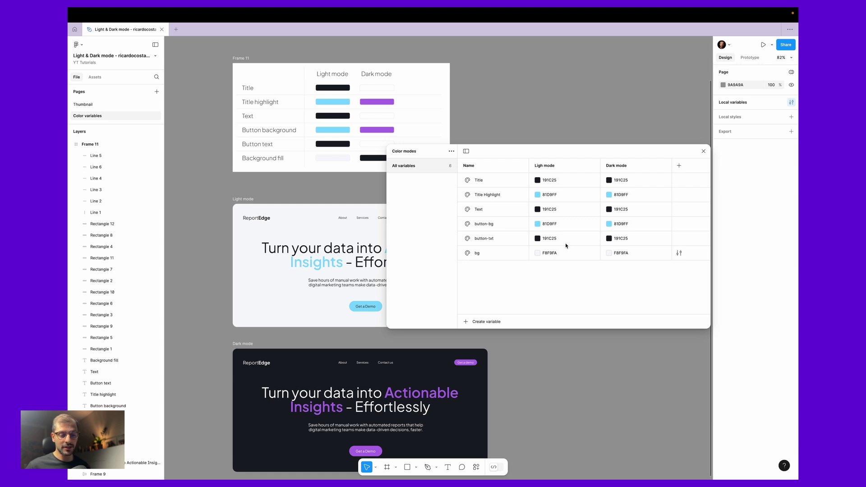
Step: Set Dark mode values for bg (191C25), Title (FFFFFF) and Title Highlight (AE6EE8)
click(610, 254)
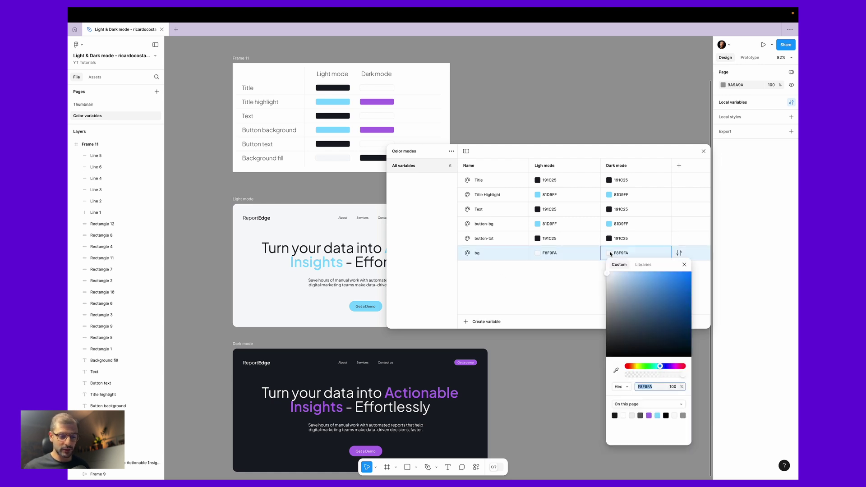
click(616, 371)
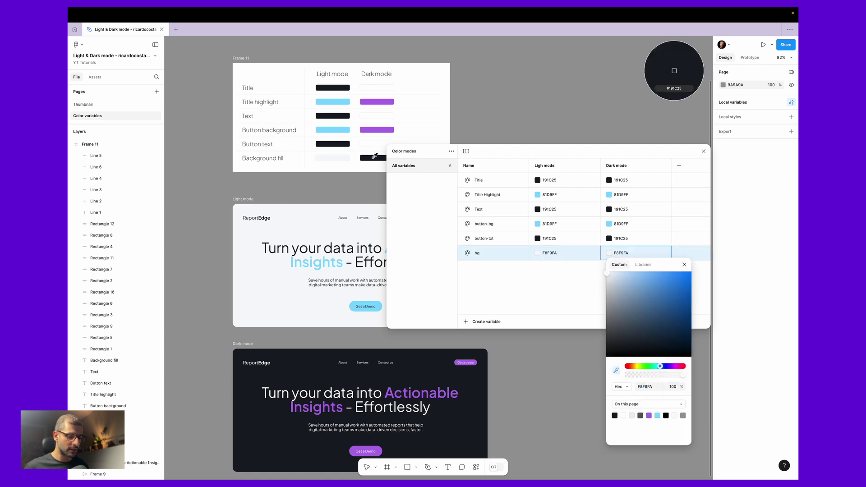
click(315, 366)
click(684, 265)
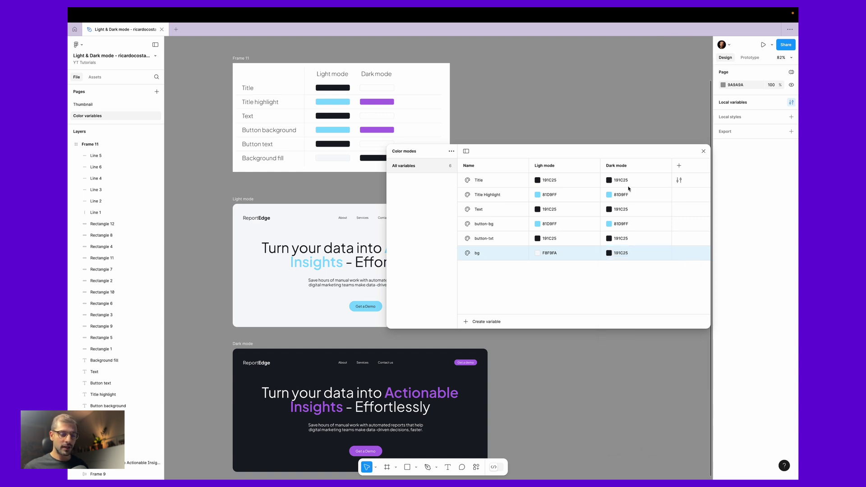
click(609, 181)
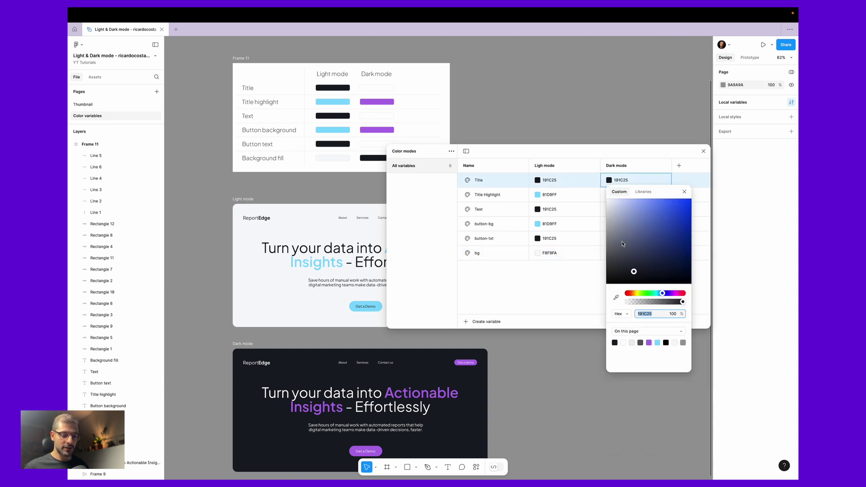
click(616, 297)
click(391, 88)
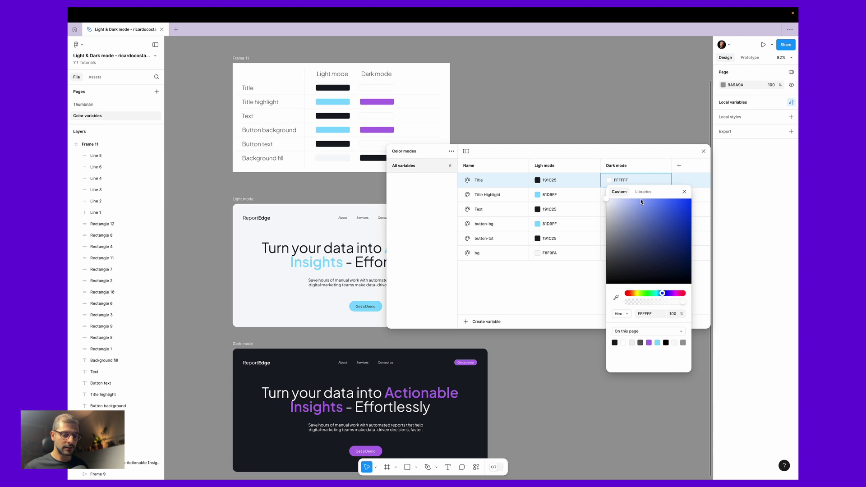
click(683, 193)
click(609, 195)
click(615, 311)
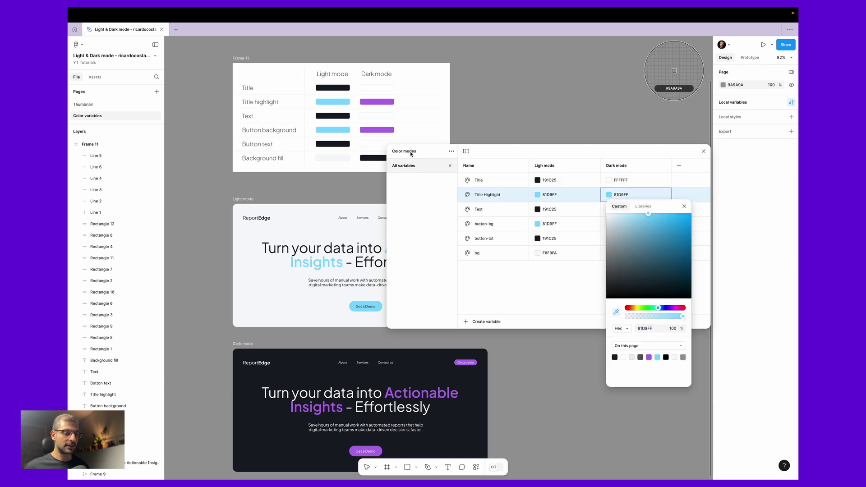
click(382, 101)
click(684, 206)
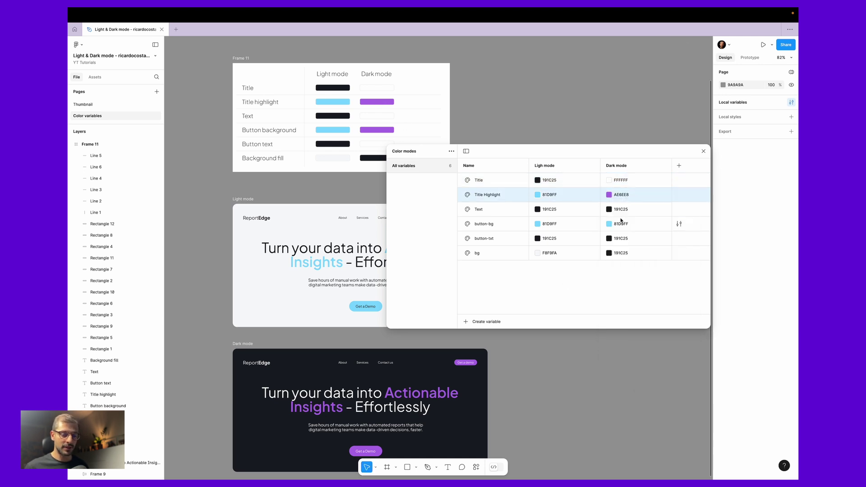
Step: Set Dark mode values for Text (FFFFFF), button-bg (AE6EE8) and button-txt (FFFFFF)
click(608, 209)
click(616, 326)
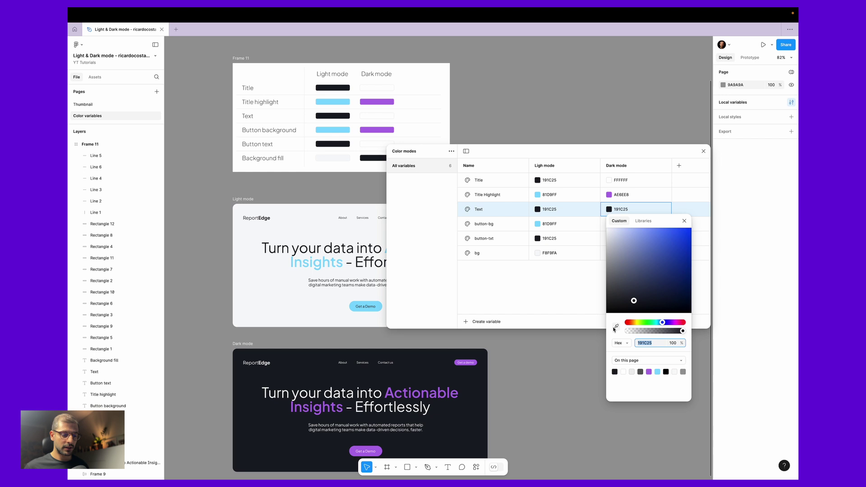
click(386, 116)
click(684, 221)
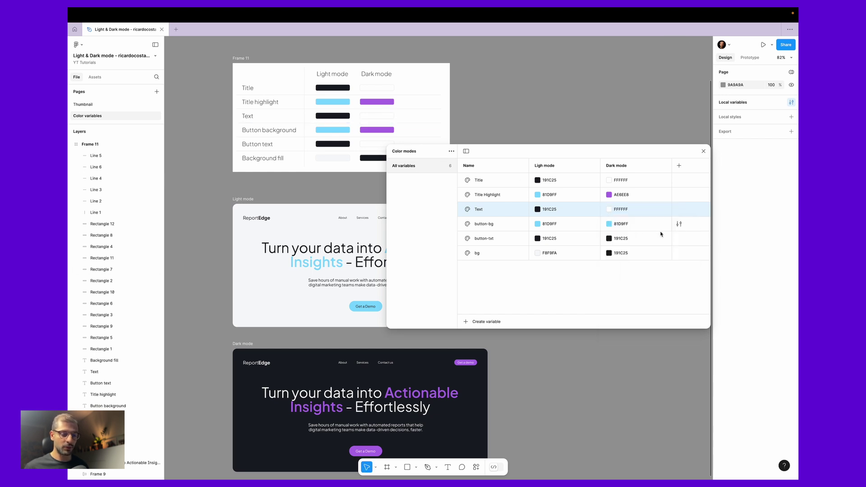
click(609, 223)
click(616, 341)
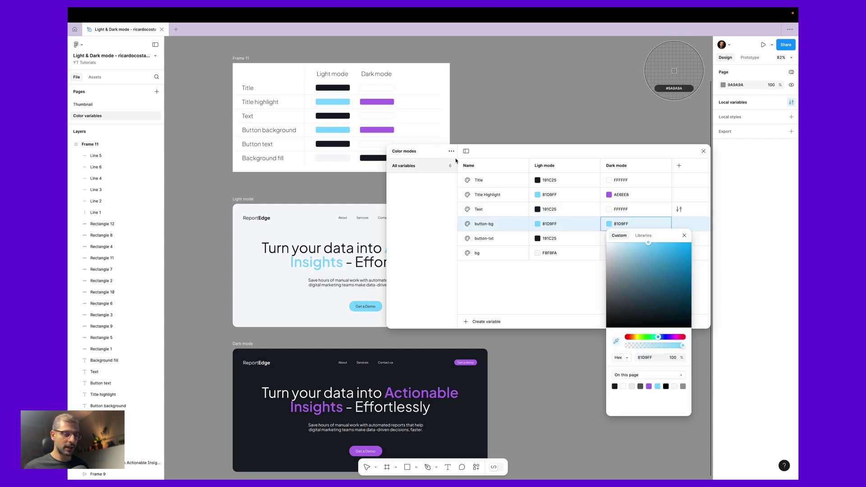
click(391, 100)
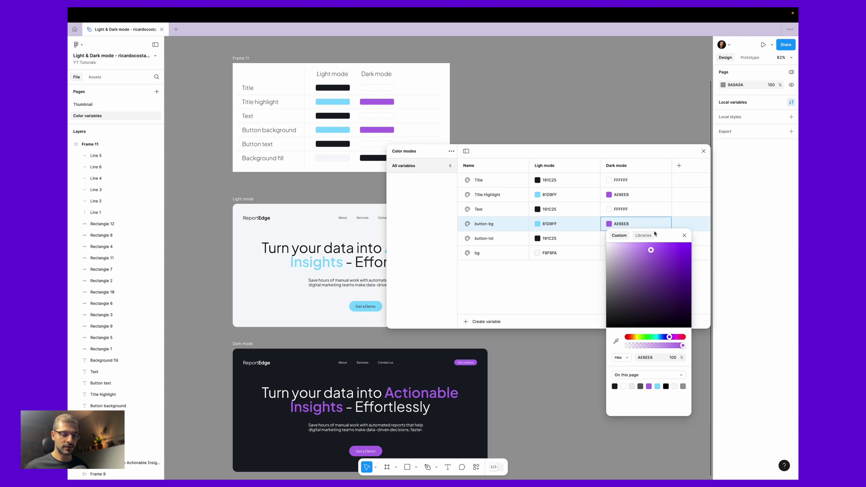
click(684, 235)
click(608, 238)
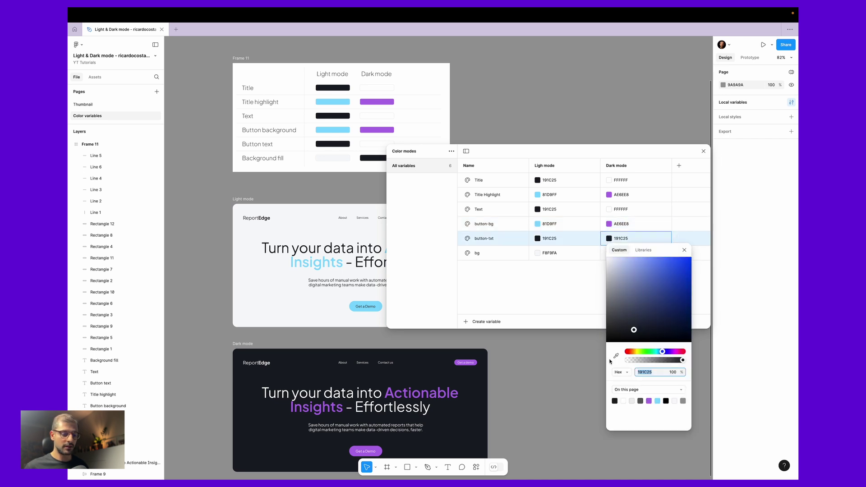
click(615, 357)
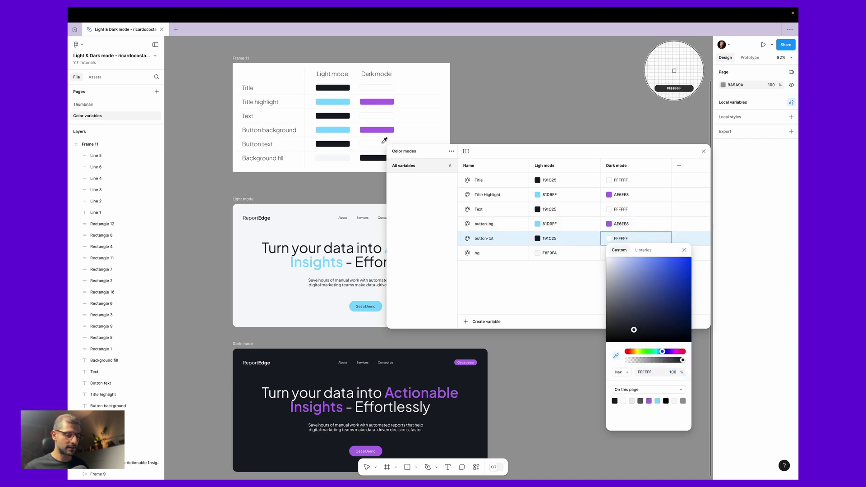
click(673, 70)
click(706, 253)
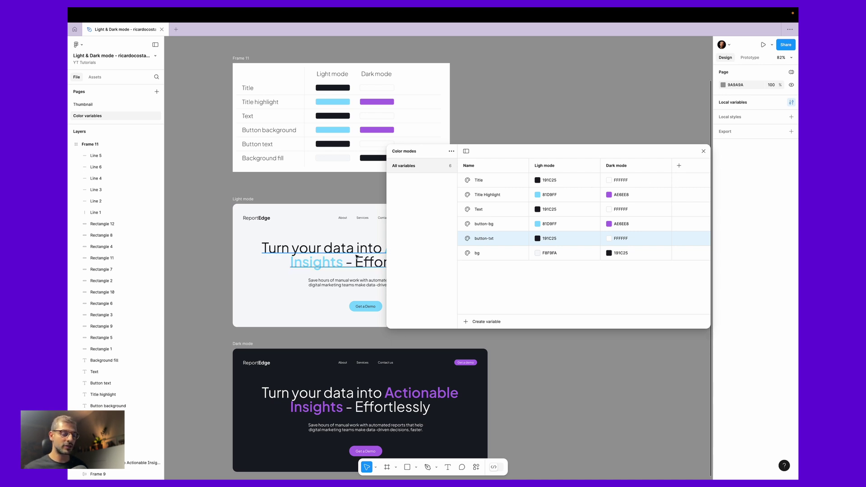
Step: Close the variables manager and inspect the light hero's subtitle on the canvas
key(Escape)
scroll(276, 305, up, 5)
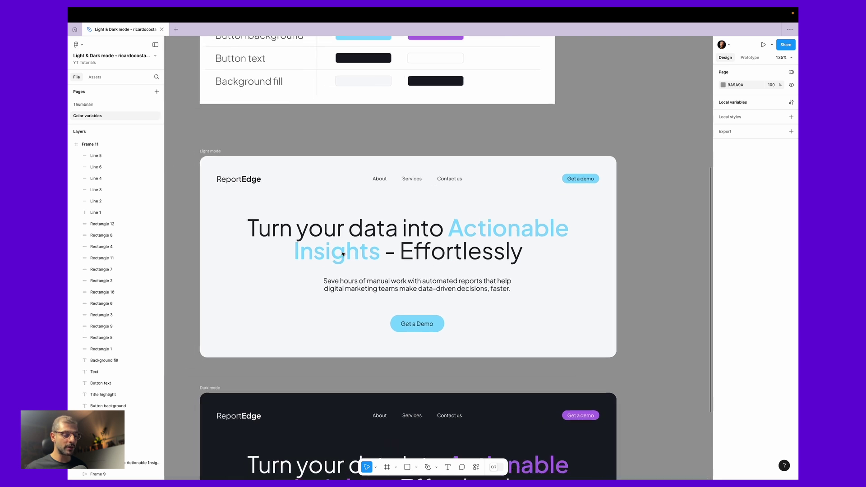
click(425, 284)
double_click(431, 278)
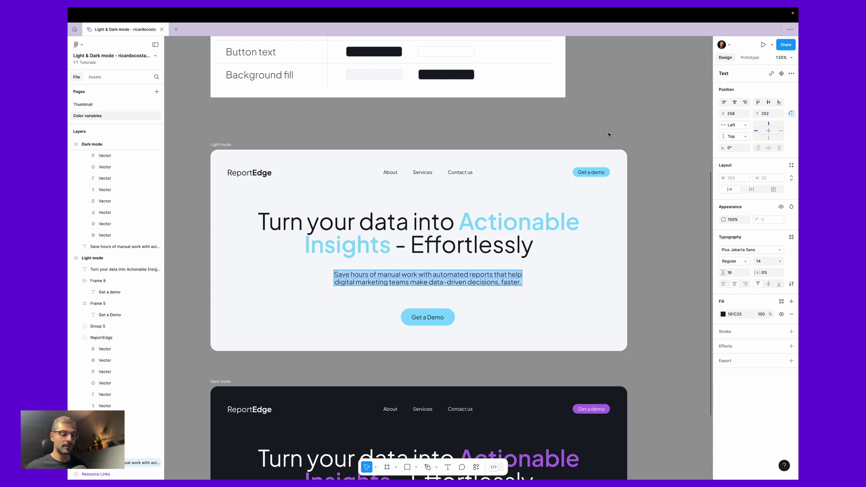
key(Escape)
scroll(608, 135, down, 3)
scroll(608, 192, down, 1)
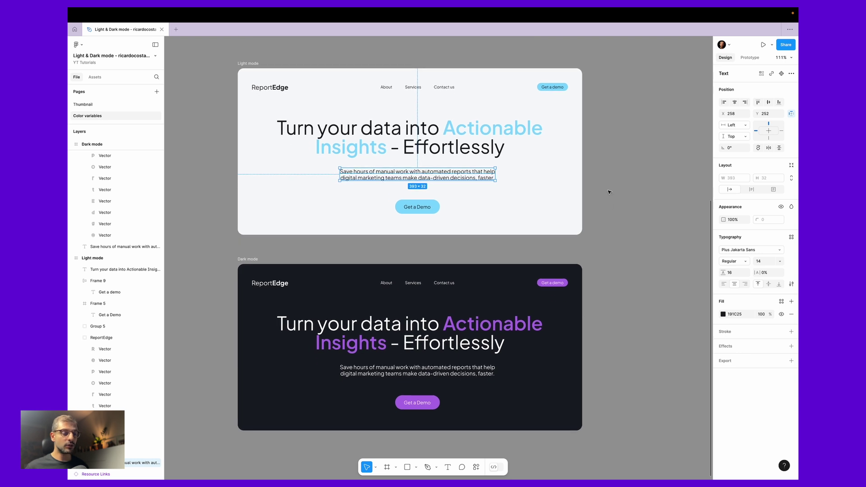
click(609, 192)
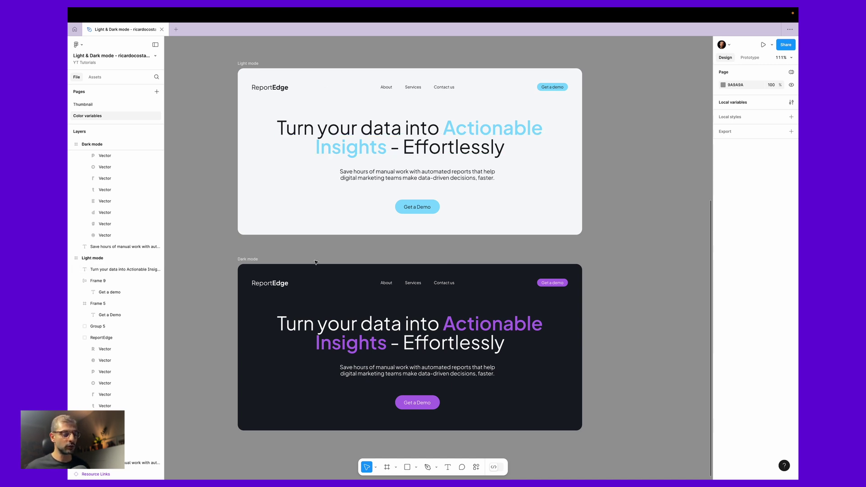
scroll(315, 302, down, 5)
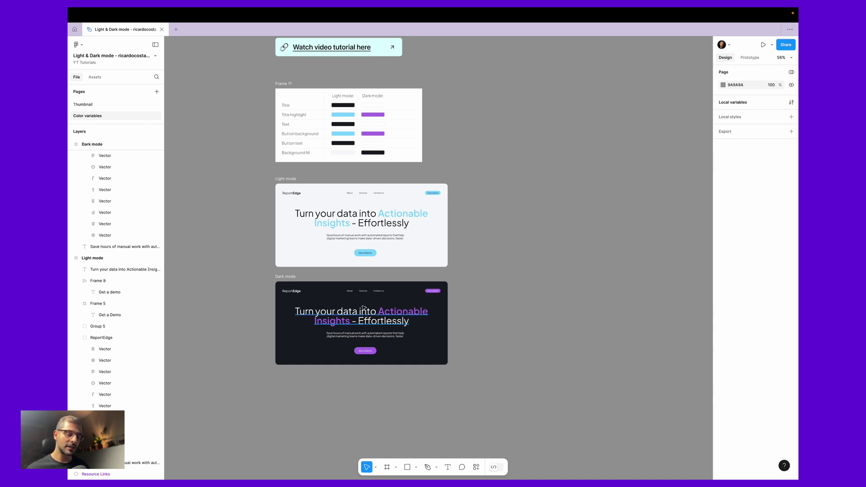
scroll(383, 232, up, 5)
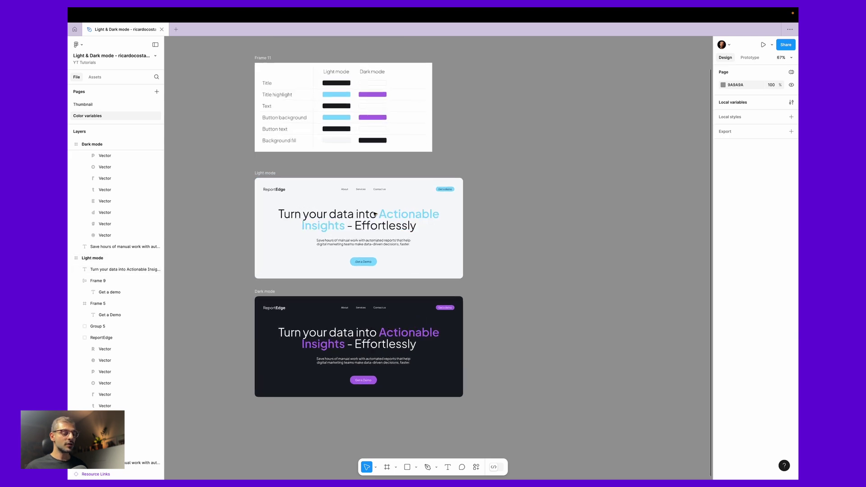
scroll(383, 235, left, 3)
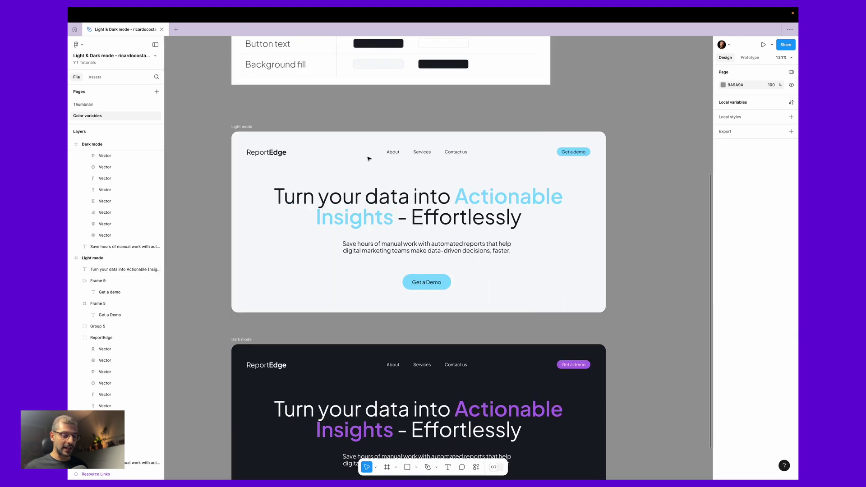
Step: Apply the Text colour variable to the light hero's logo, nav links and subtitle
click(267, 155)
shift+click(459, 153)
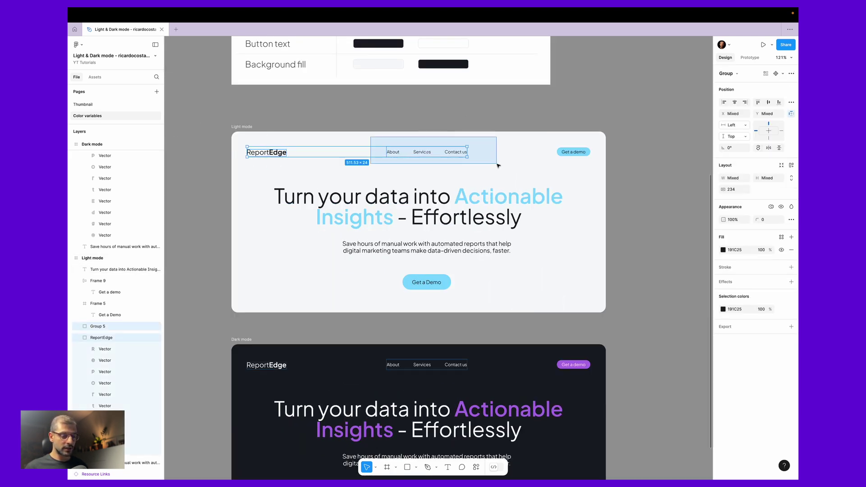
shift+click(502, 251)
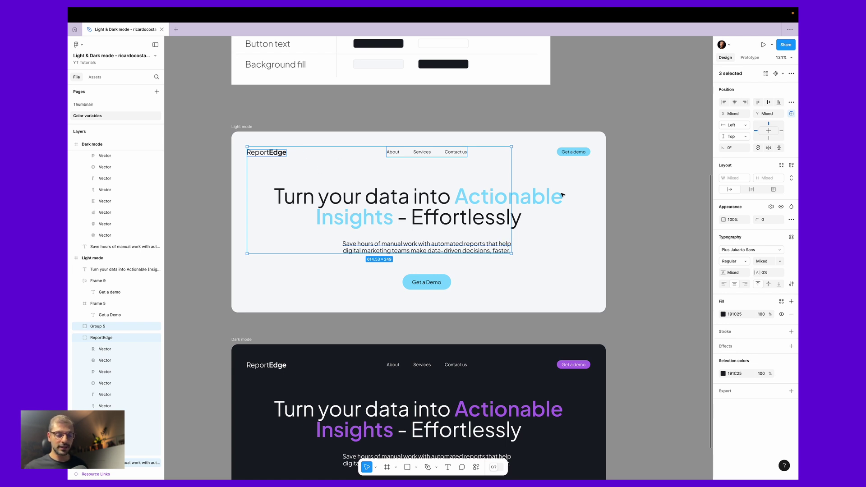
click(722, 314)
click(662, 278)
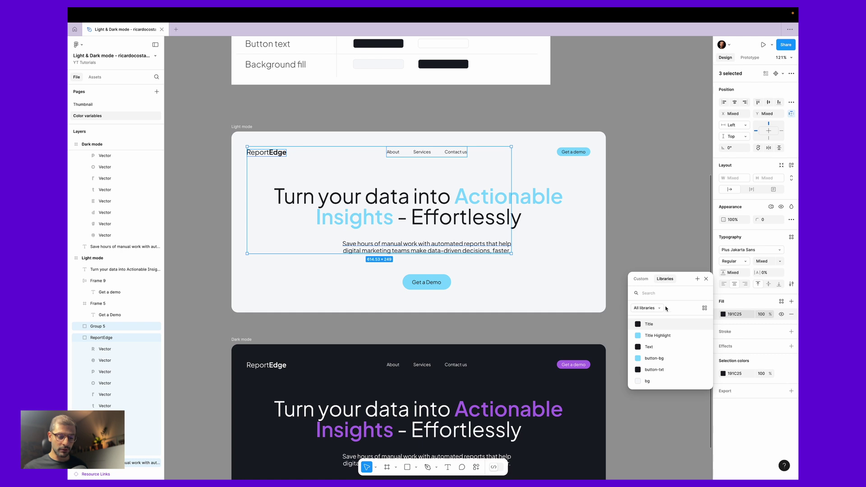
click(651, 347)
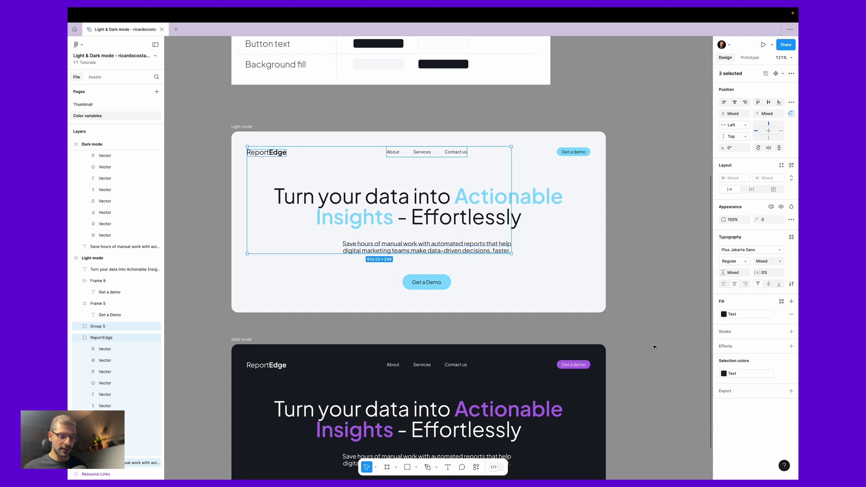
click(433, 201)
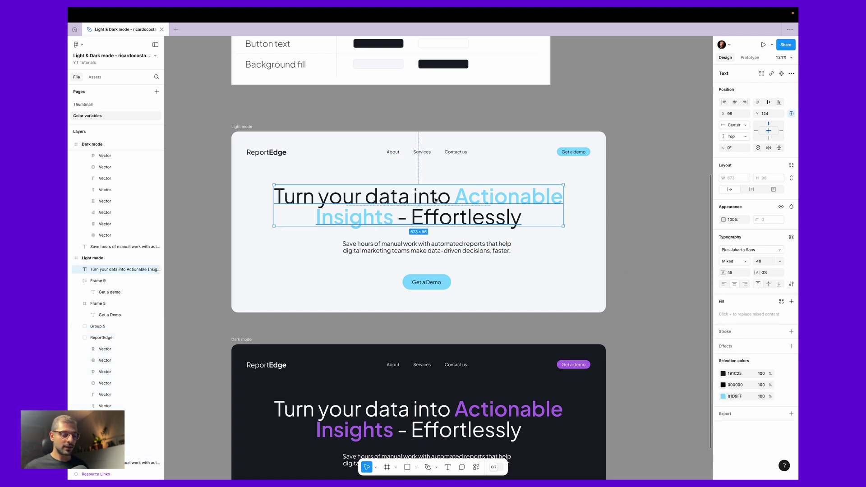
Step: Colour the headline words 'Turn your data into' and '- Effortlessly' with the Title variable
double_click(433, 200)
click(451, 197)
drag(451, 197, 264, 193)
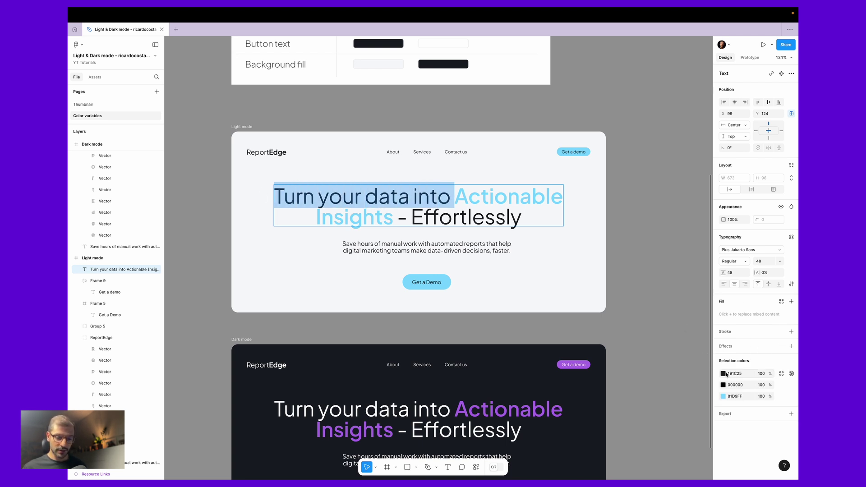
click(781, 302)
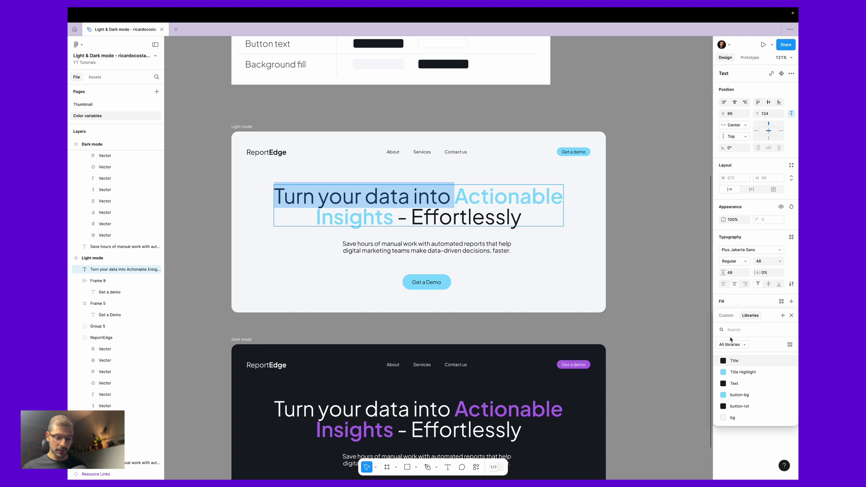
click(734, 361)
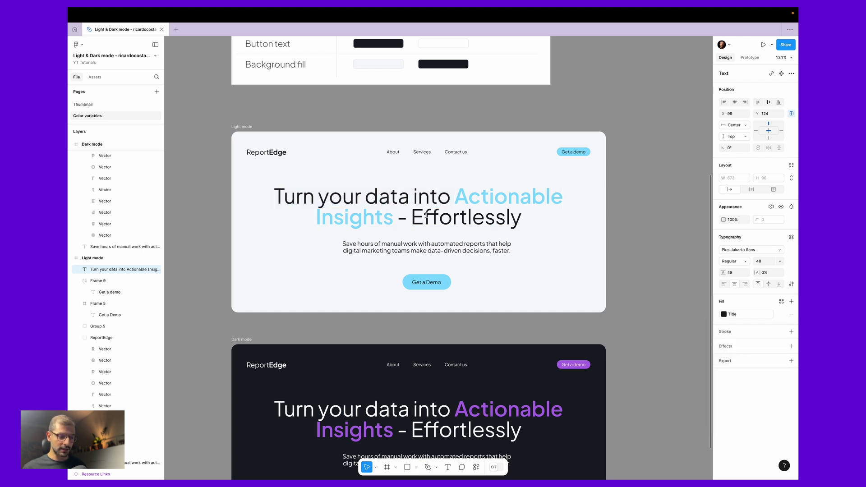
double_click(403, 219)
drag(394, 220, 590, 229)
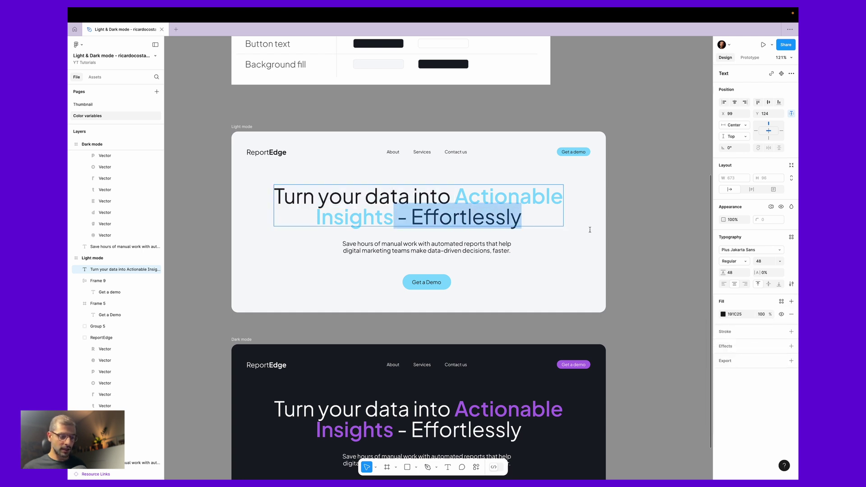
click(723, 313)
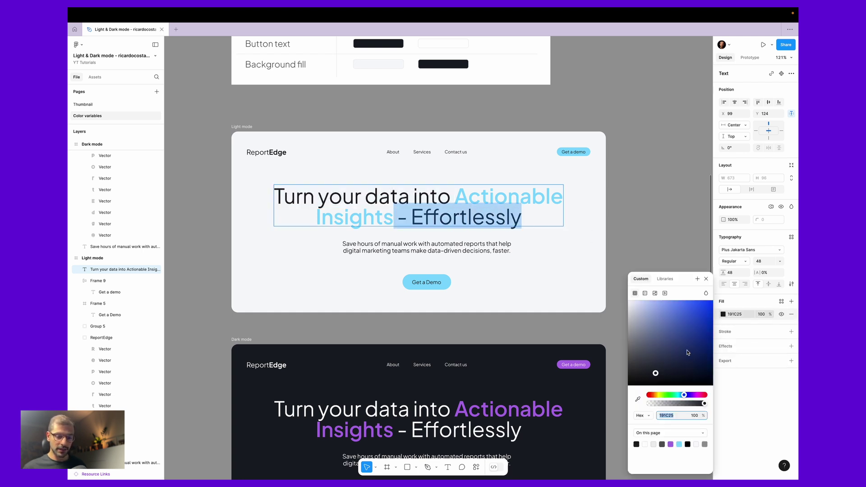
click(664, 279)
click(650, 325)
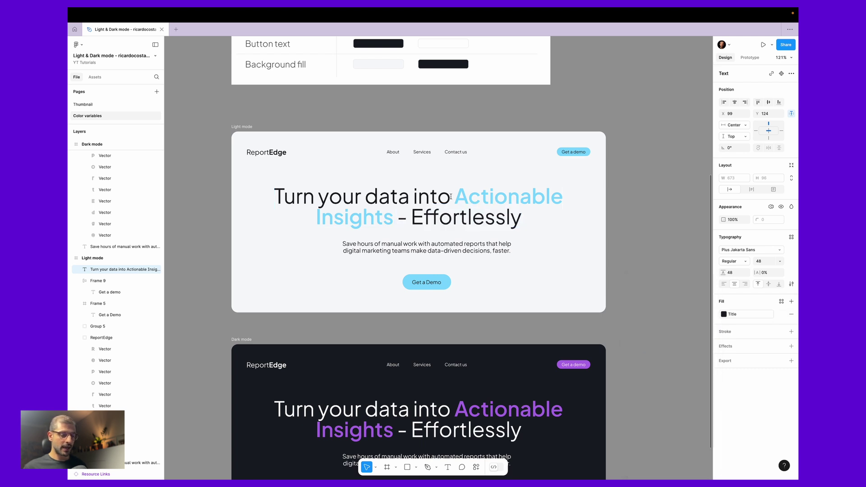
Step: Colour 'Actionable Insights' in the headline with the Title Highlight variable
drag(450, 196, 397, 220)
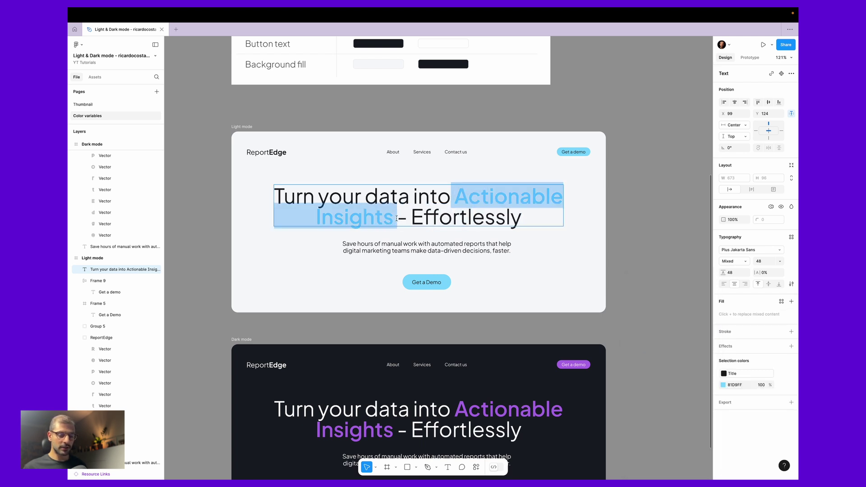
click(723, 385)
click(665, 278)
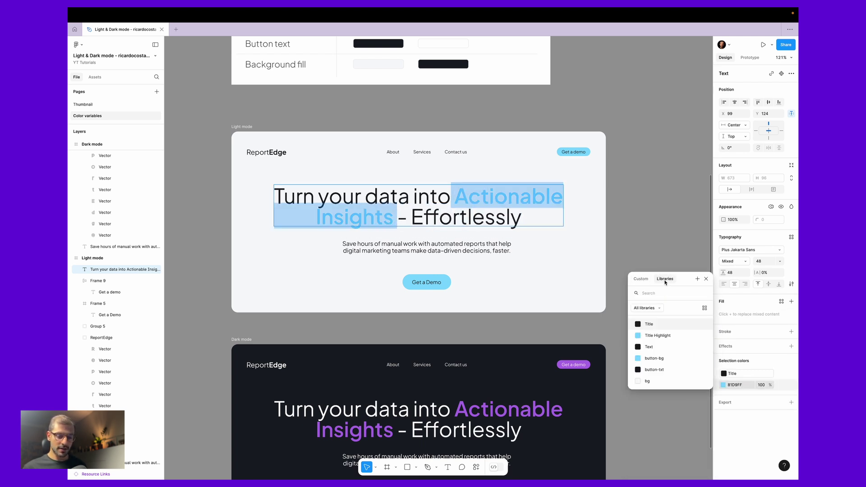
click(657, 335)
key(Escape)
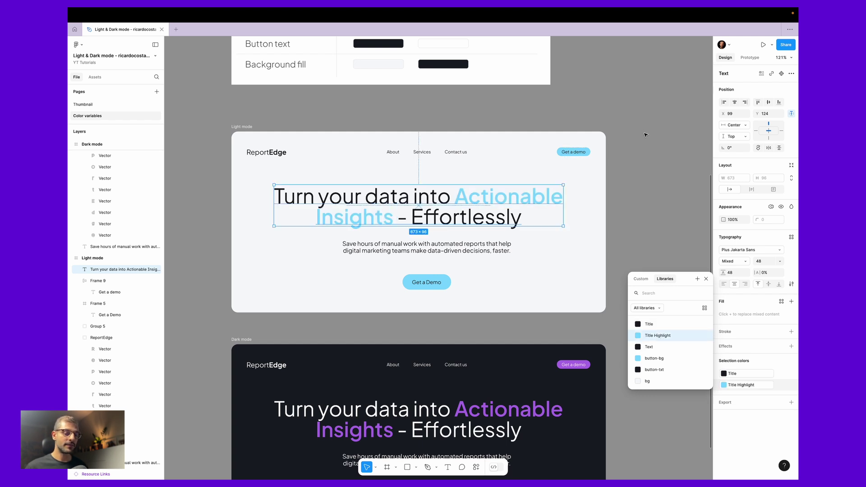
Step: Fill both Get a demo buttons with button-bg and start assigning their label colour variable
click(574, 155)
shift+click(449, 283)
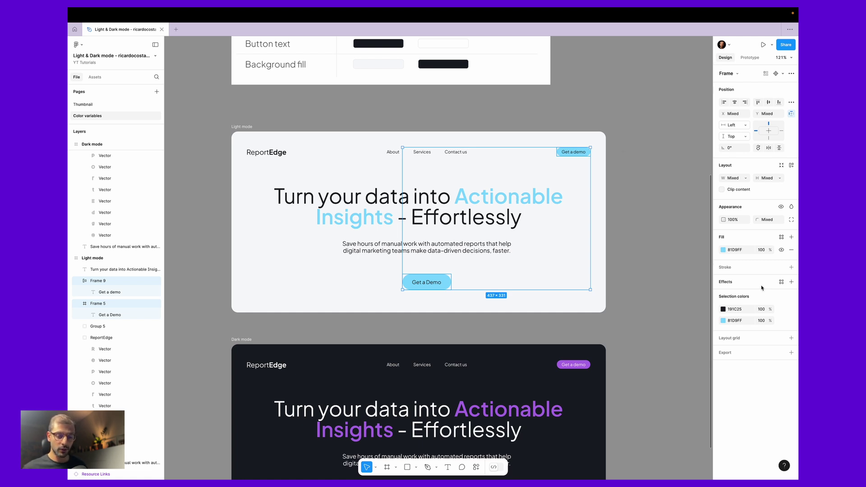
click(722, 250)
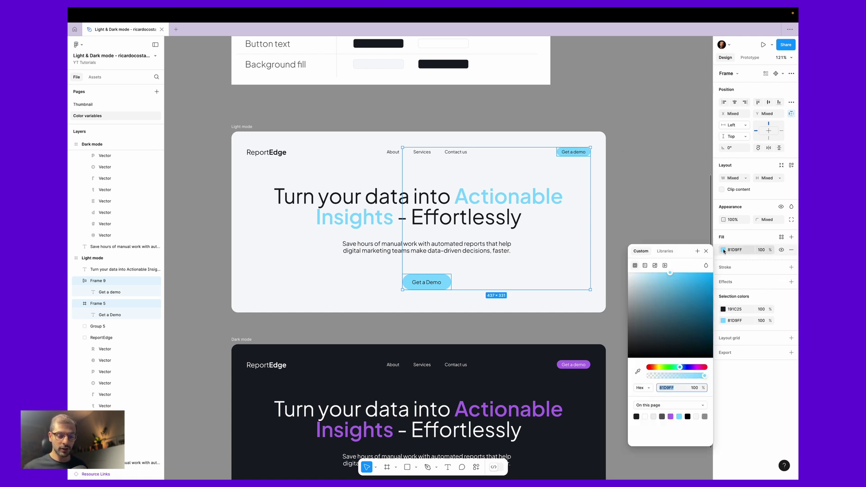
click(666, 252)
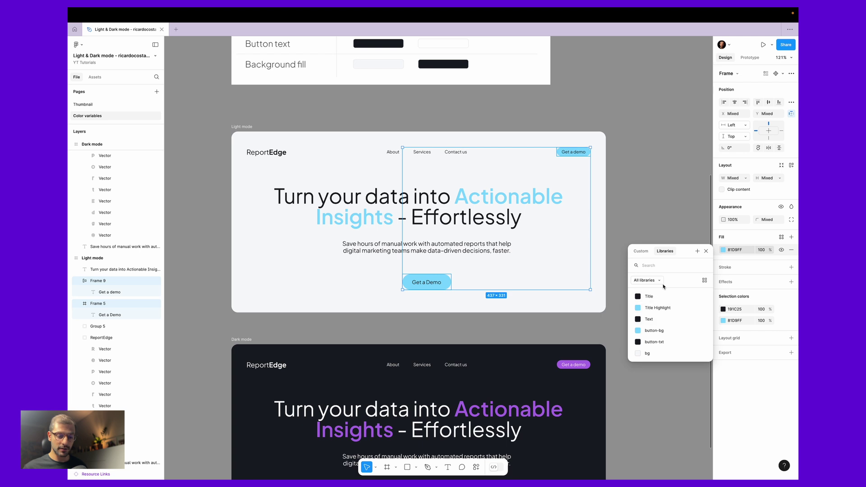
click(654, 331)
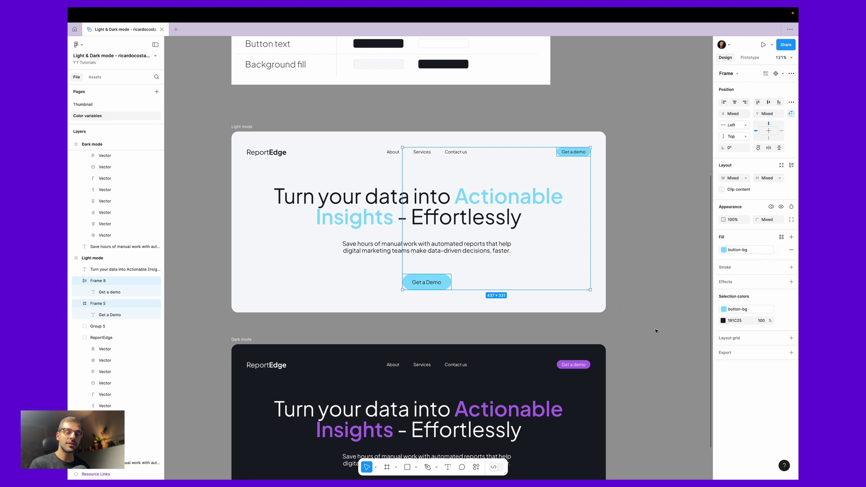
click(722, 321)
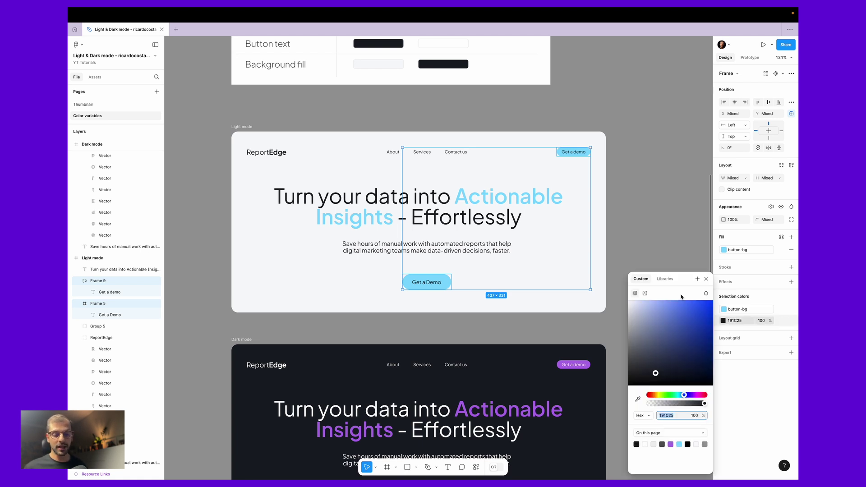
click(665, 279)
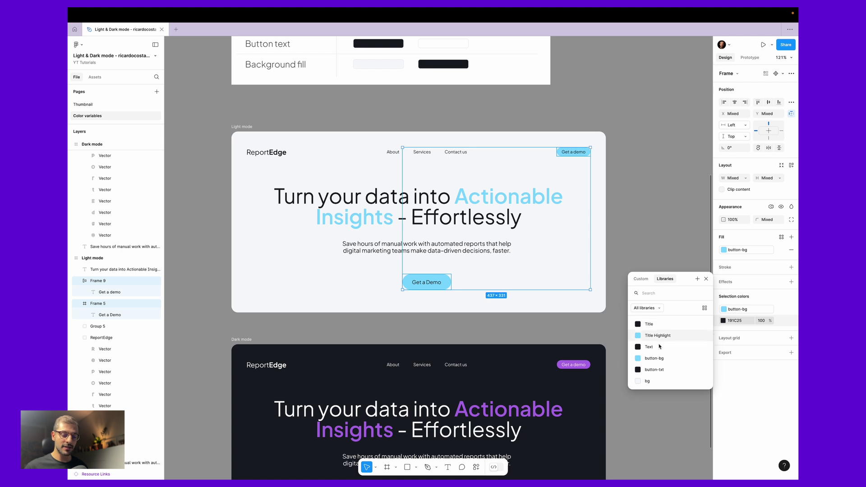
Step: Apply button-txt to the button labels, then bind the Light mode frame's fill to the bg variable
click(654, 370)
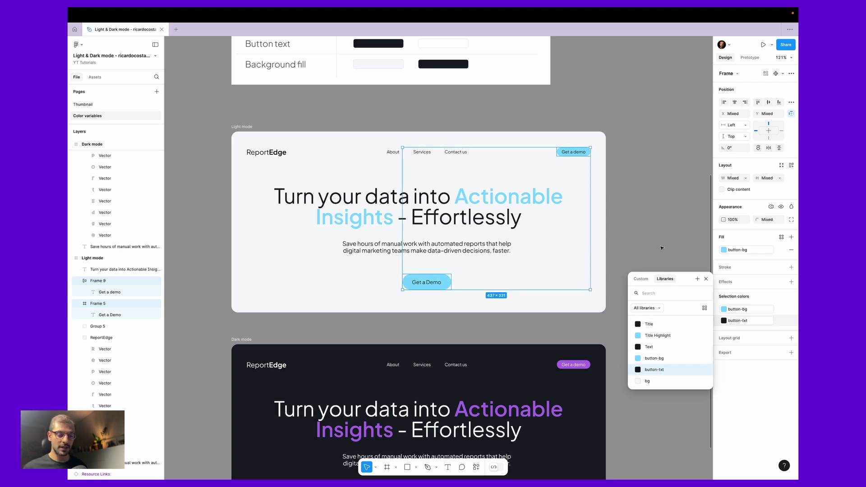
click(660, 245)
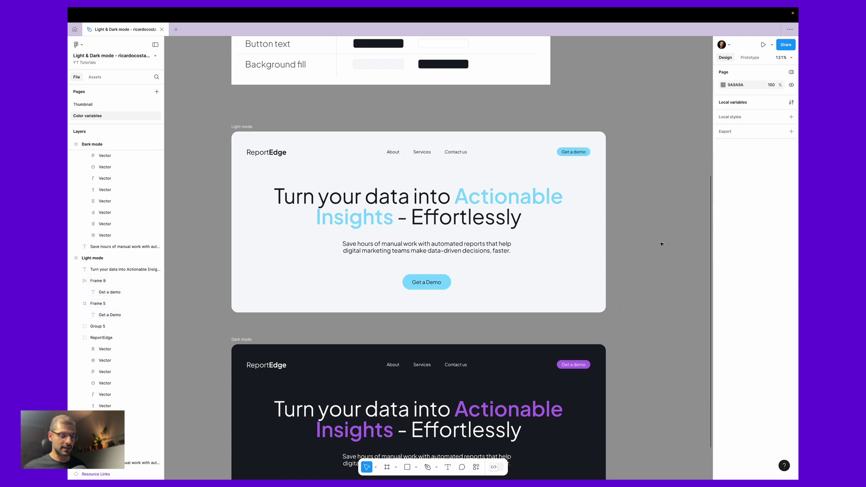
click(242, 128)
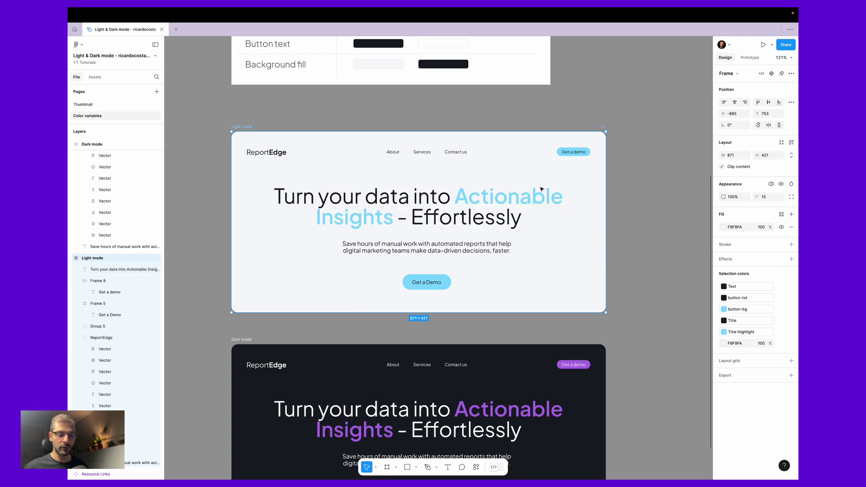
click(723, 228)
click(664, 229)
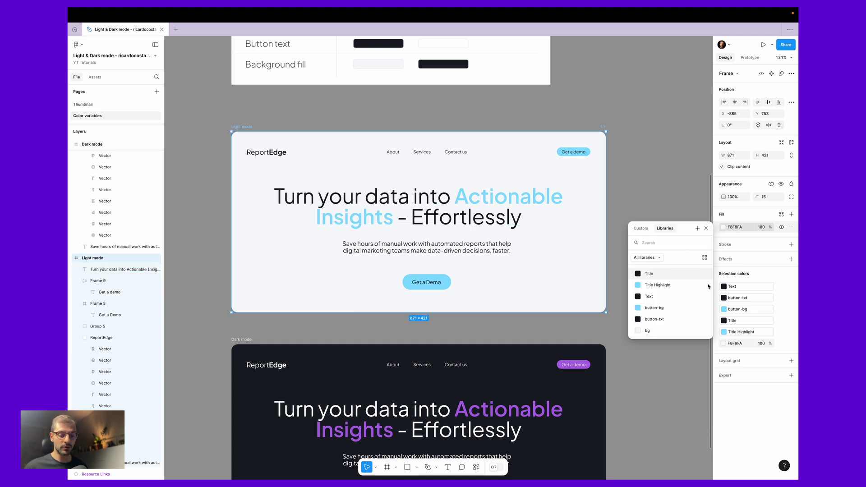
click(658, 332)
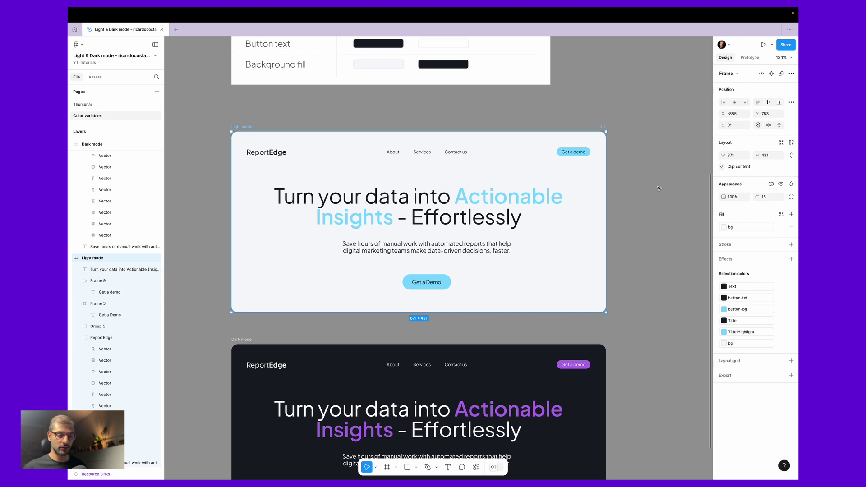
Step: Preview the Light mode hero frame in the Dark mode colour mode
scroll(259, 91, up, 1)
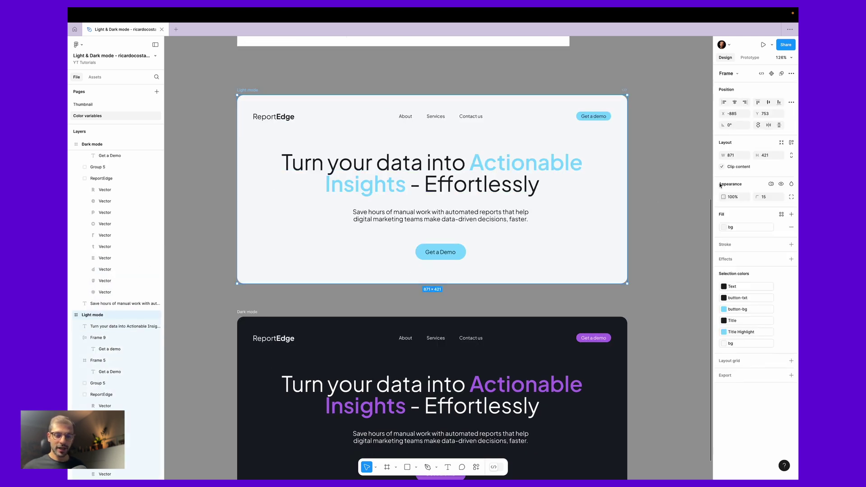
click(771, 187)
mouse_move(748, 205)
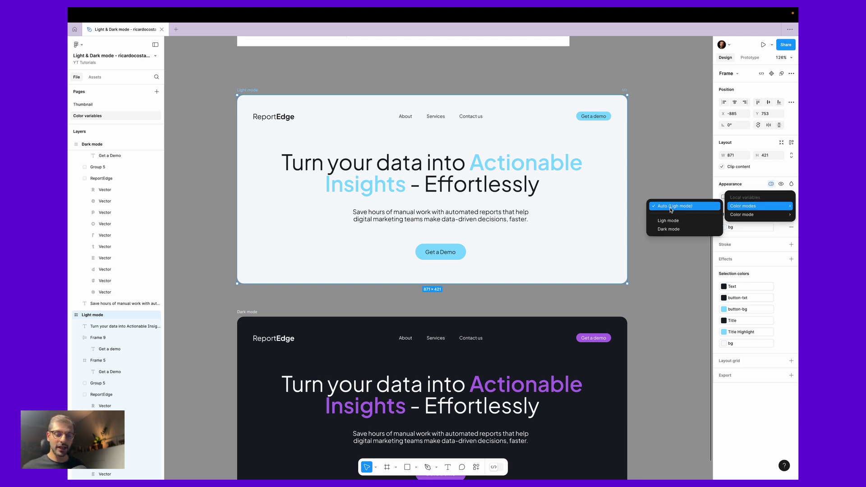
click(668, 229)
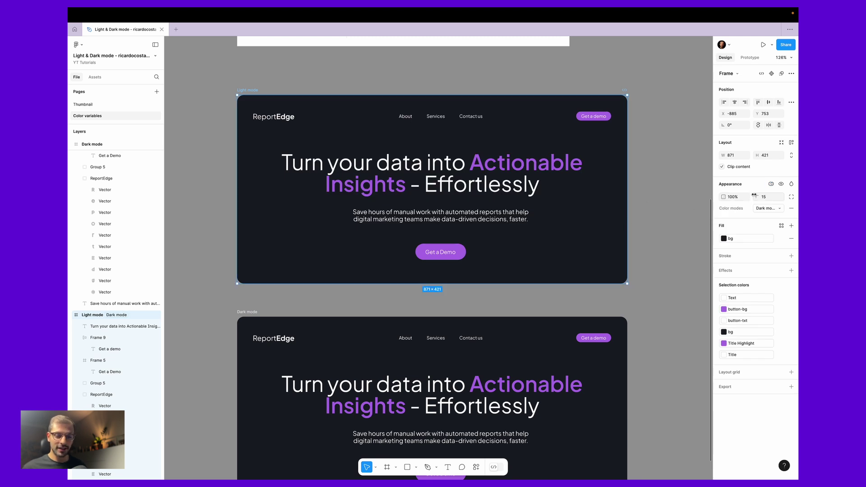
Step: Switch the frame's colour mode to Light, then reset it to Auto
click(771, 184)
click(736, 220)
click(767, 209)
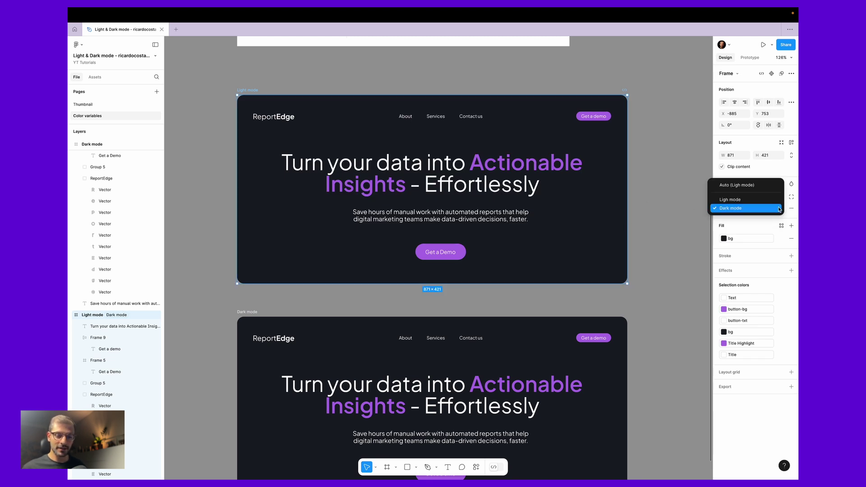
click(762, 200)
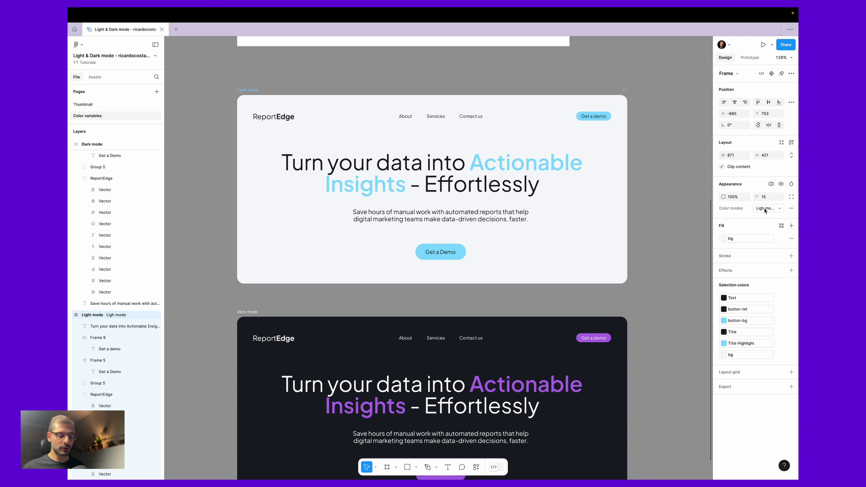
click(766, 209)
click(735, 195)
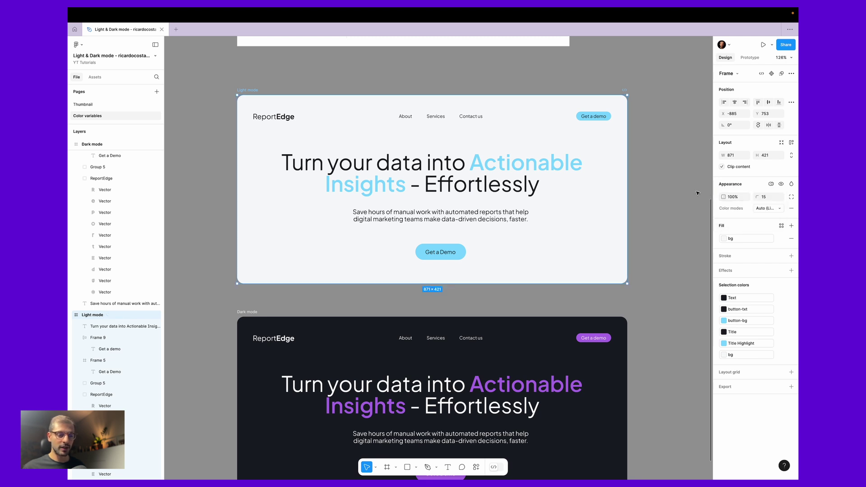
click(675, 166)
scroll(675, 166, down, 5)
Step: Delete the Dark mode hero frame from the canvas
drag(677, 188, 396, 179)
key(f)
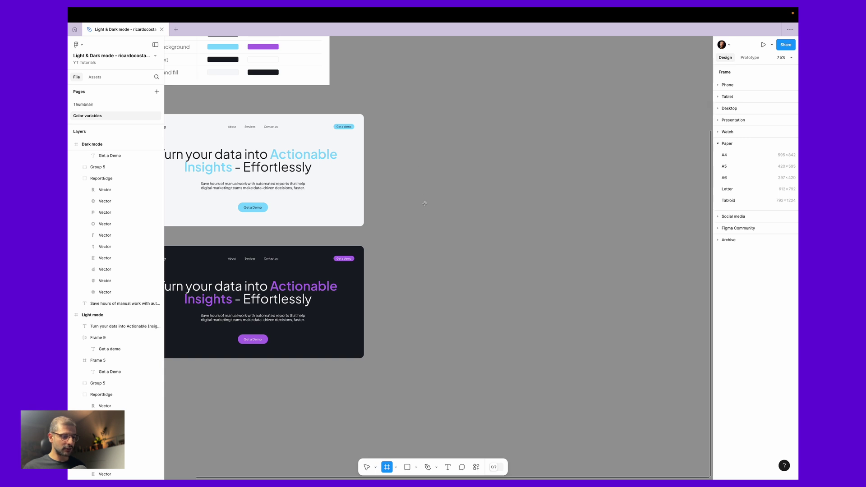
key(Escape)
scroll(437, 243, left, 6)
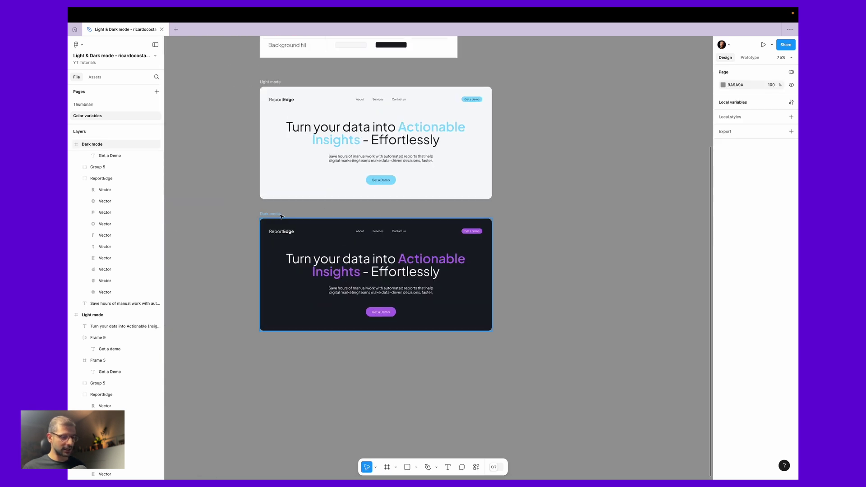
click(280, 216)
key(Delete)
scroll(392, 294, up, 2)
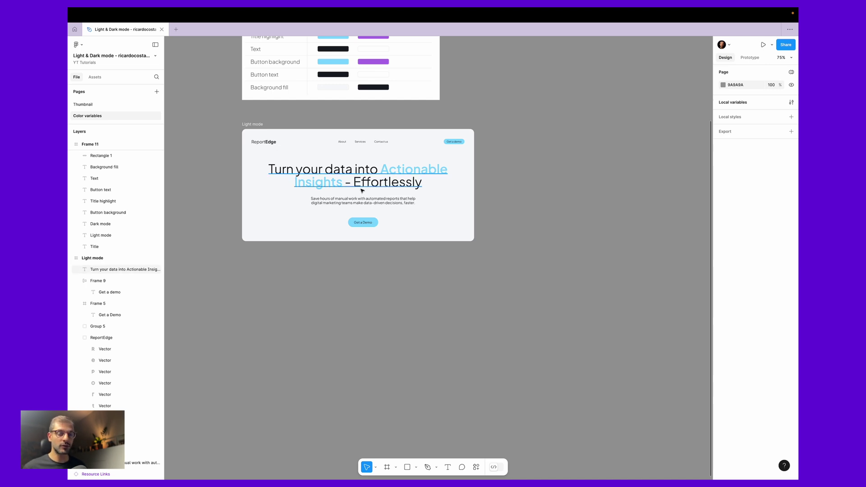
Step: Draw a new 1115×595 frame to the right of the Light mode hero
drag(553, 139, 481, 158)
key(f)
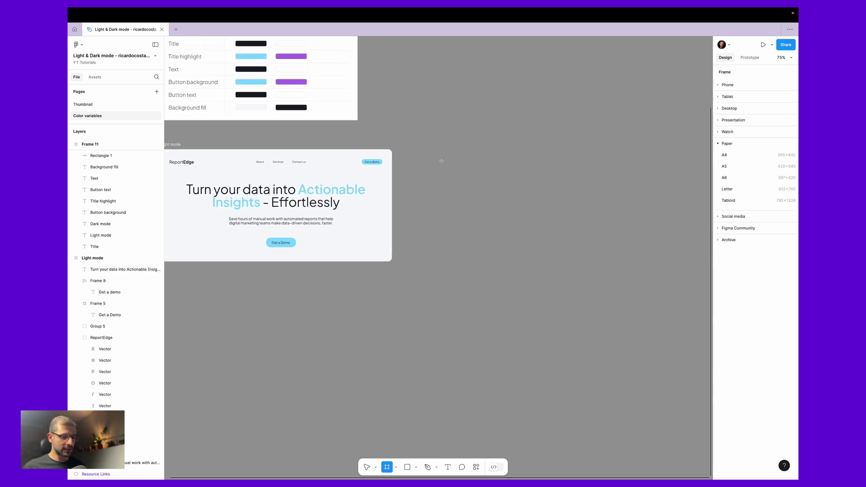
scroll(422, 138, down, 2)
scroll(420, 153, right, 5)
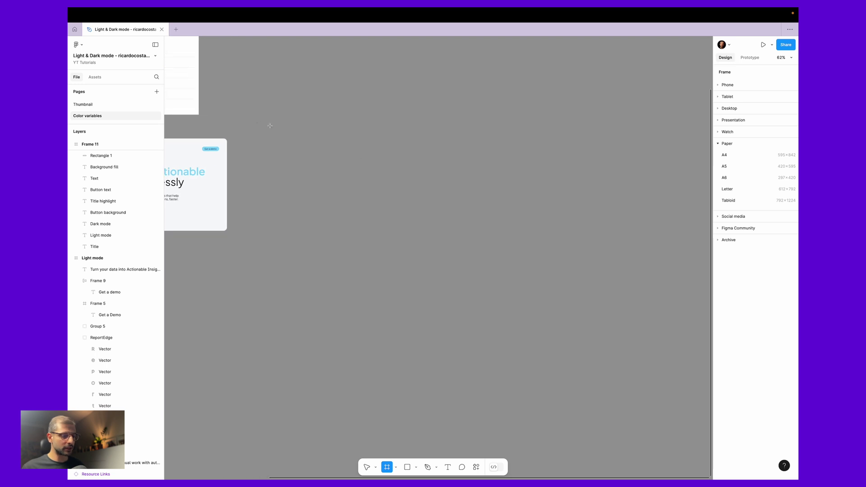
mouse_move(236, 99)
mouse_down()
mouse_move(462, 257)
mouse_move(487, 250)
mouse_up()
scroll(495, 180, left, 5)
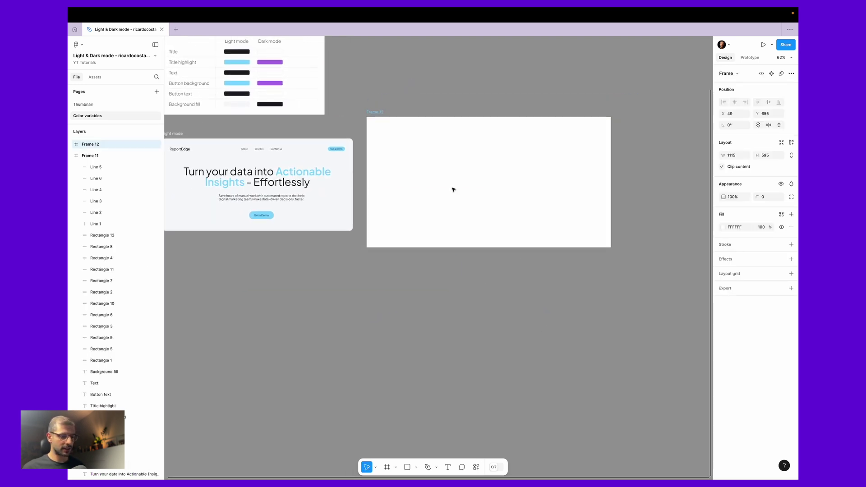
Step: Rename the new frame to 'Light mode playground'
double_click(383, 116)
text(Light)
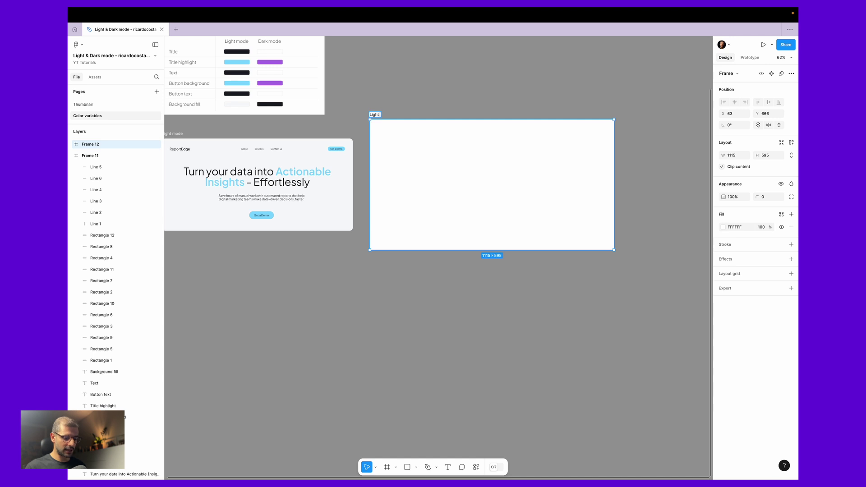
text( mode playground)
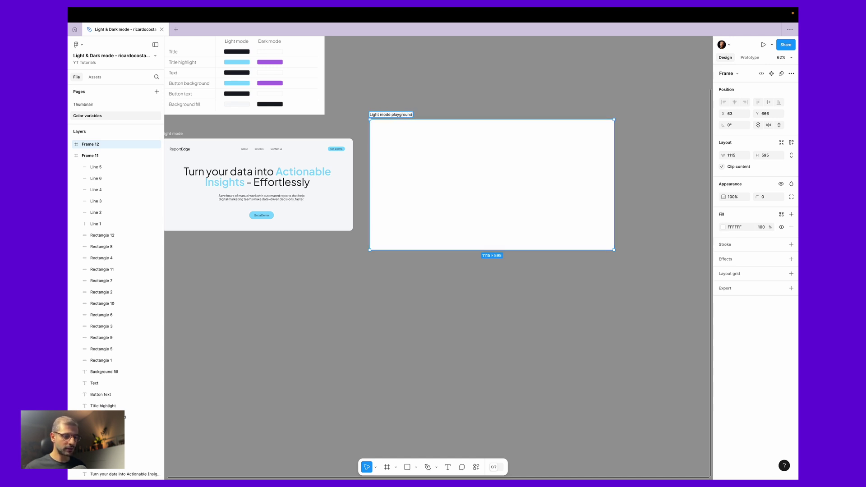
key(Return)
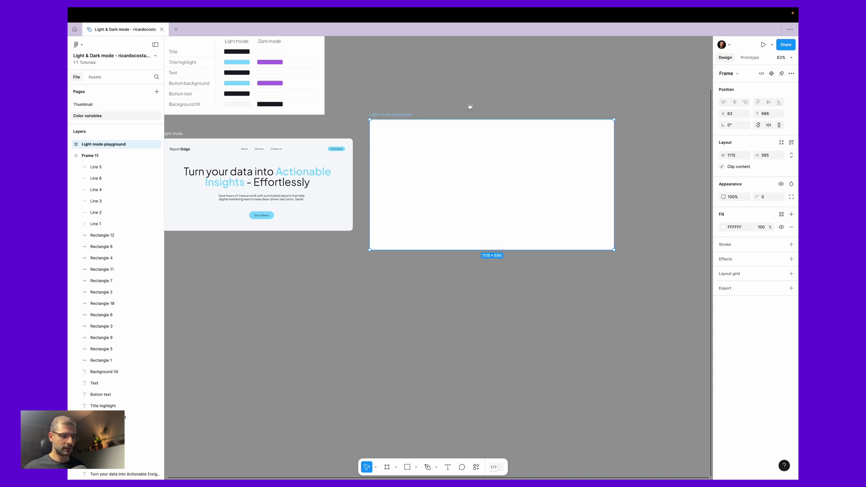
scroll(467, 99, down, 1)
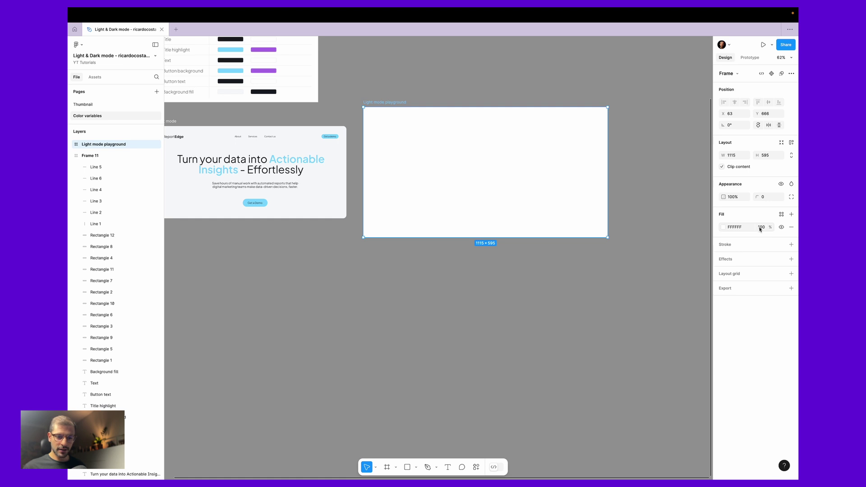
Step: Create a light grey Color mode variable (D7D7D7) and use it as the frame's fill
click(781, 214)
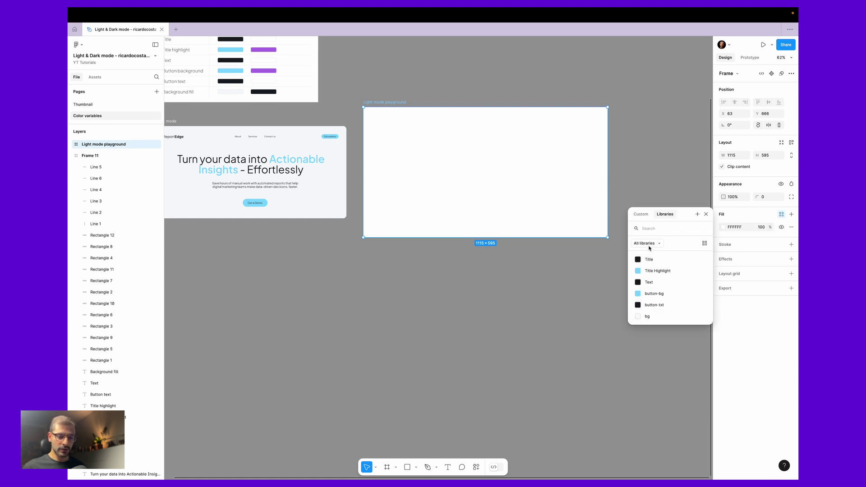
click(698, 215)
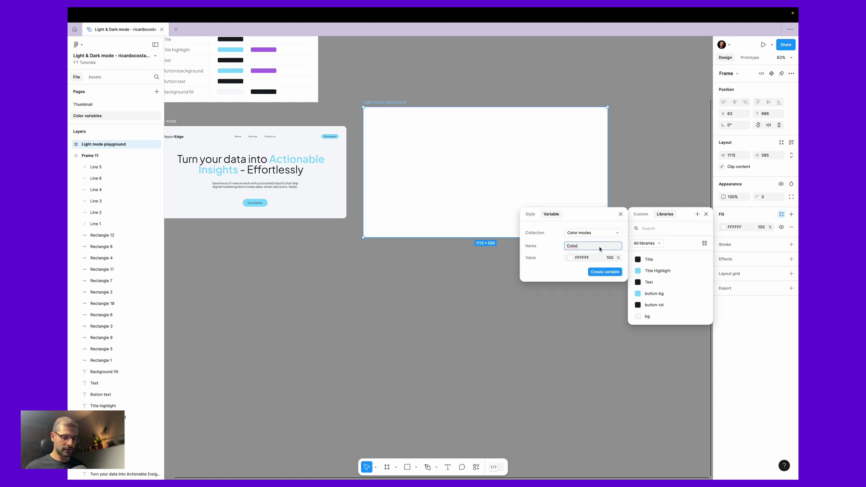
text(mode)
click(581, 259)
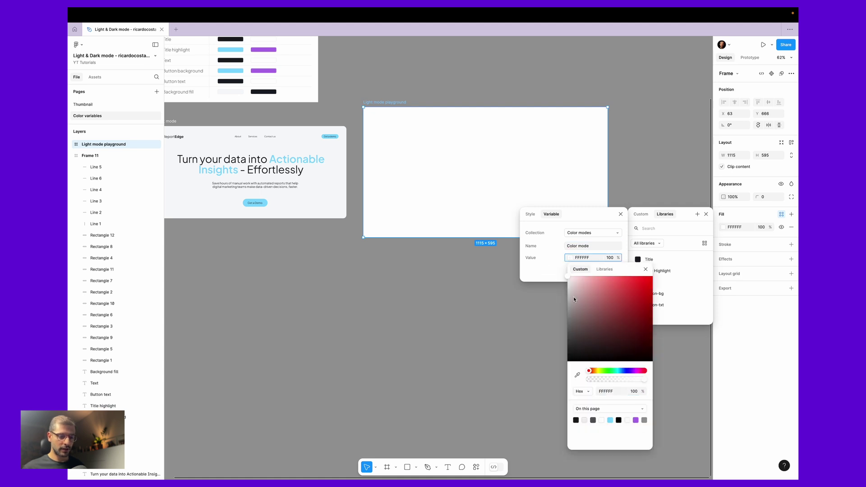
drag(574, 298, 558, 293)
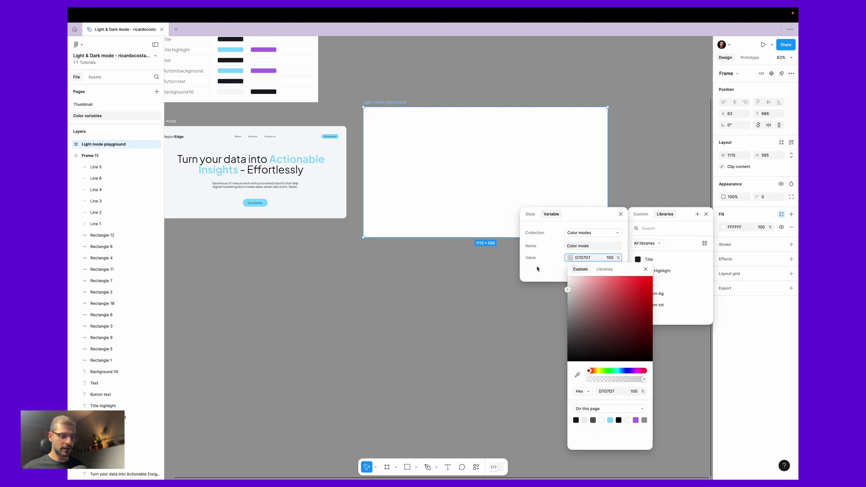
key(Escape)
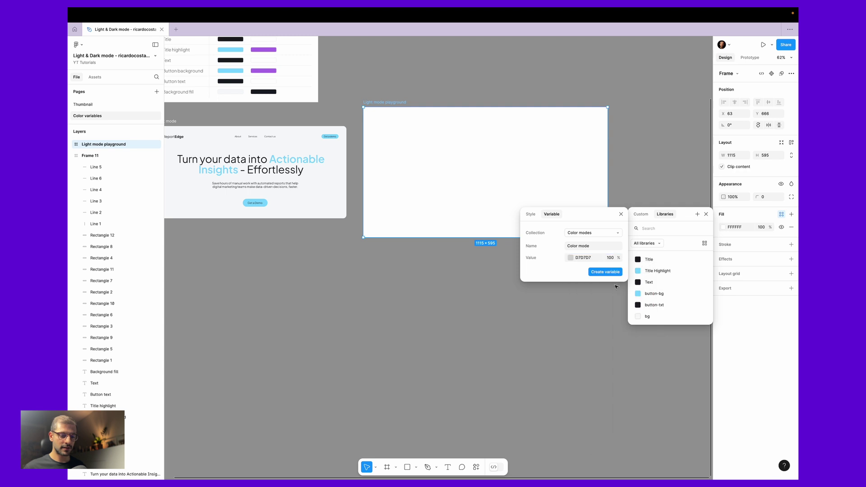
click(612, 273)
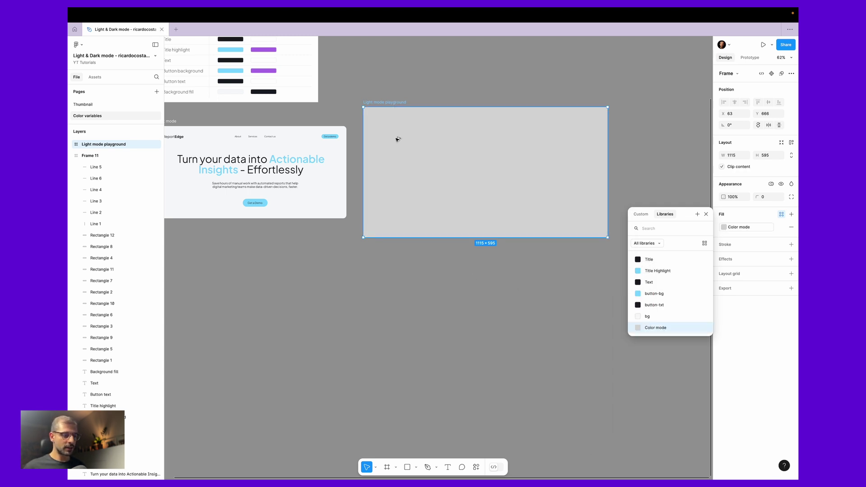
Step: Duplicate the playground frame below the original and rename it 'Dark mode playground'
drag(395, 137, 404, 280)
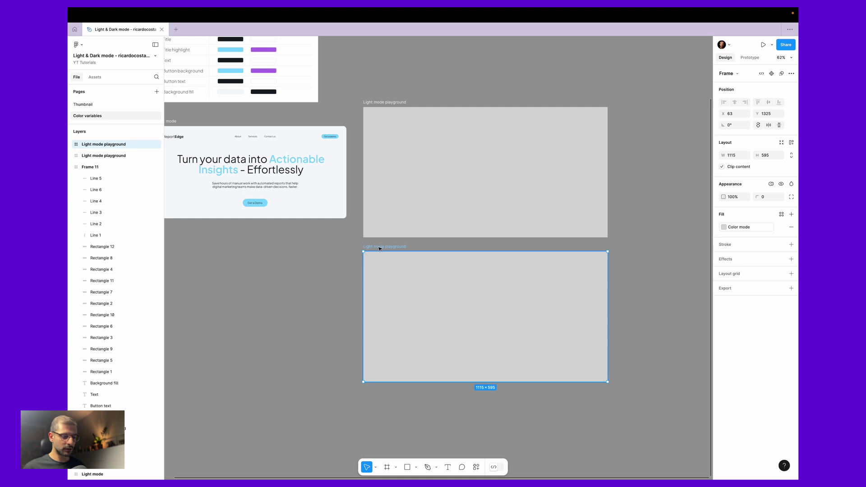
double_click(378, 247)
key(Left)
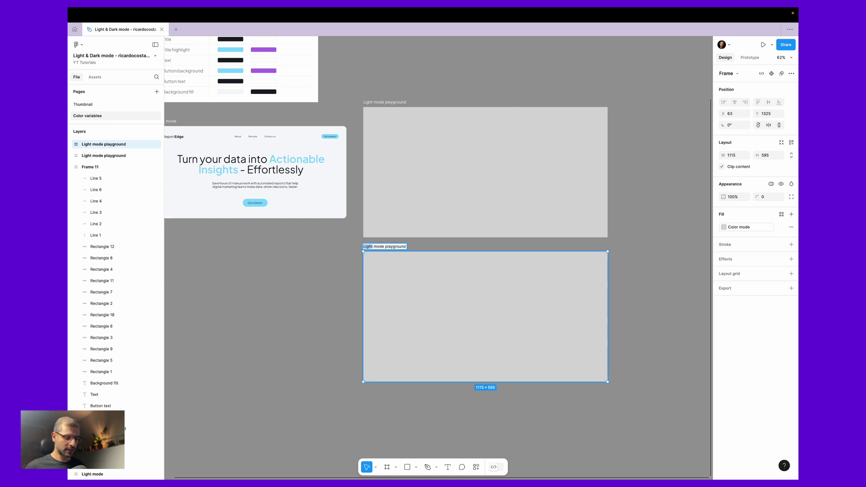
text(Dark)
click(311, 286)
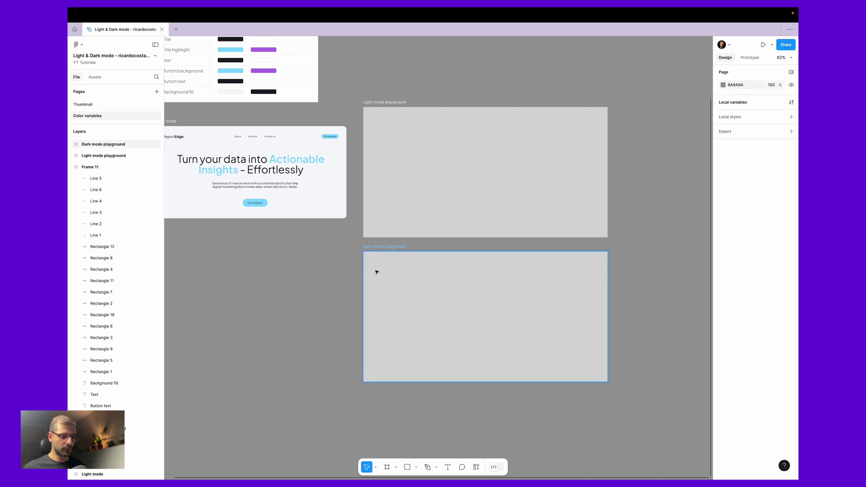
Step: Confirm the Dark mode playground's fill still uses the Color mode variable
click(377, 271)
click(748, 228)
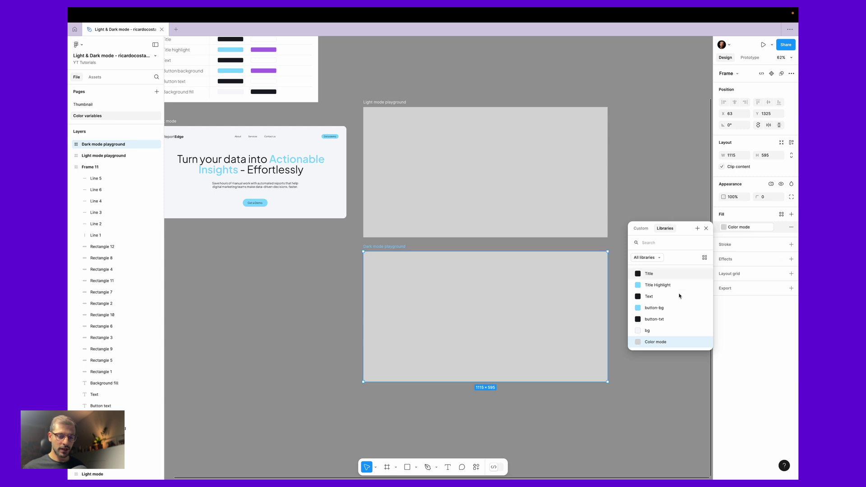
click(667, 343)
click(650, 184)
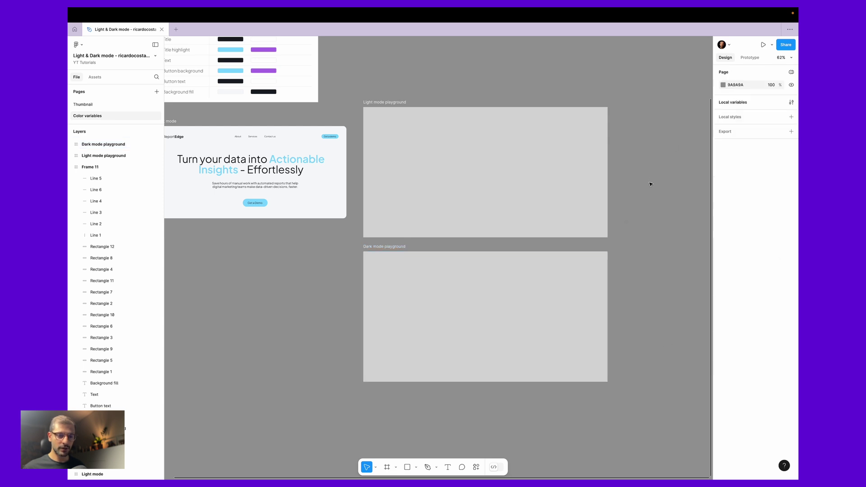
scroll(631, 194, right, 5)
drag(557, 200, 574, 190)
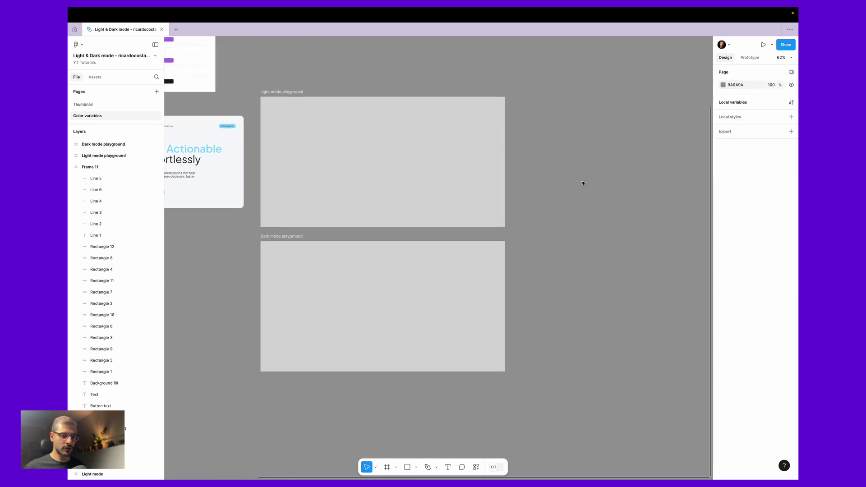
drag(596, 137, 615, 142)
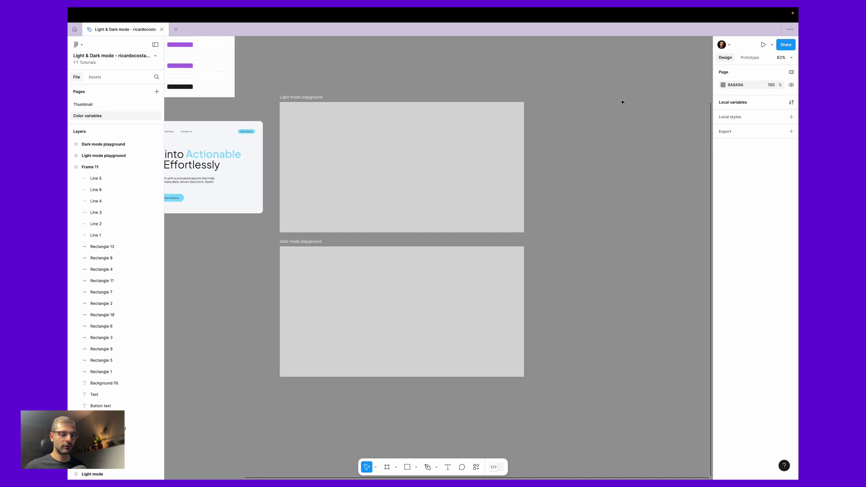
Step: Darken the Color mode variable's Dark mode value to a deeper grey and close Local variables
click(738, 103)
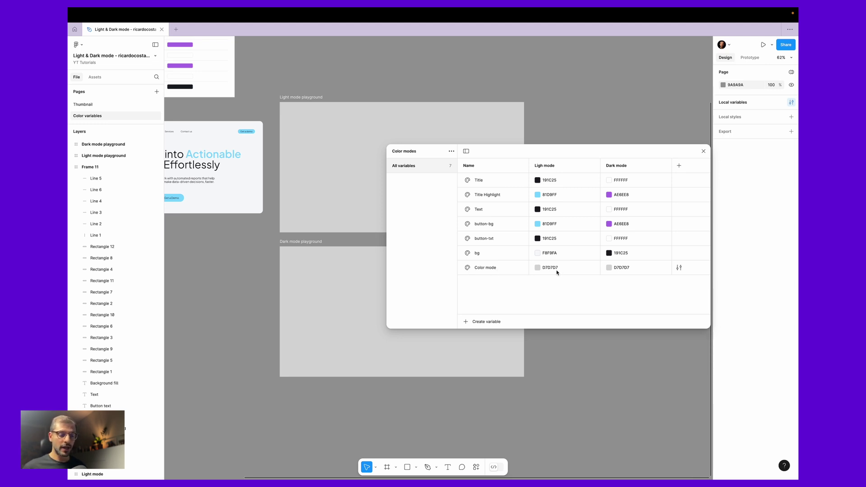
click(609, 268)
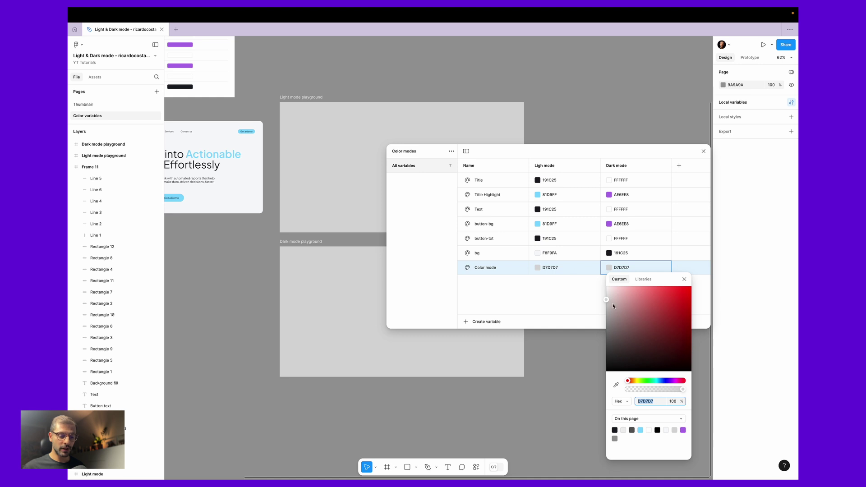
drag(613, 305, 591, 328)
click(583, 285)
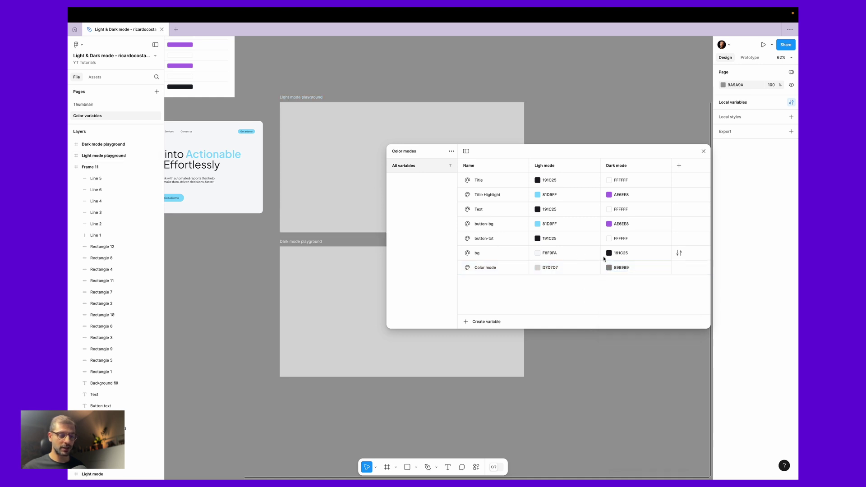
click(703, 151)
click(422, 297)
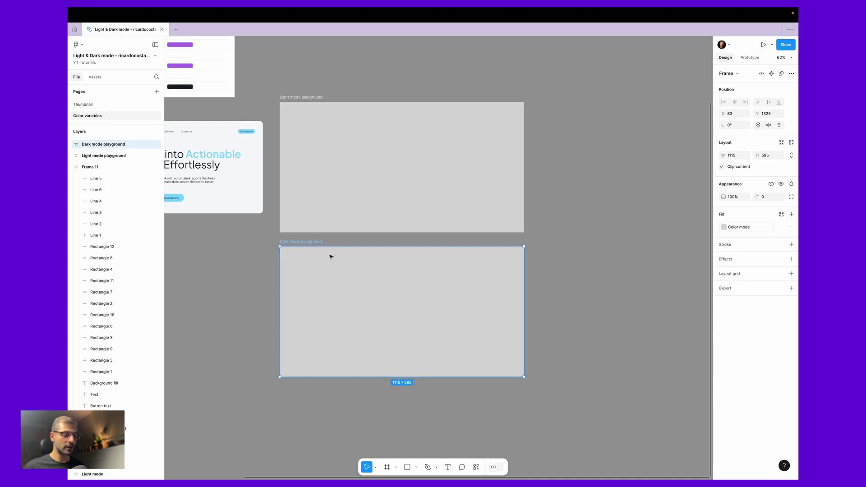
Step: Apply the Dark mode colour mode to the Dark mode playground frame
click(747, 226)
click(748, 226)
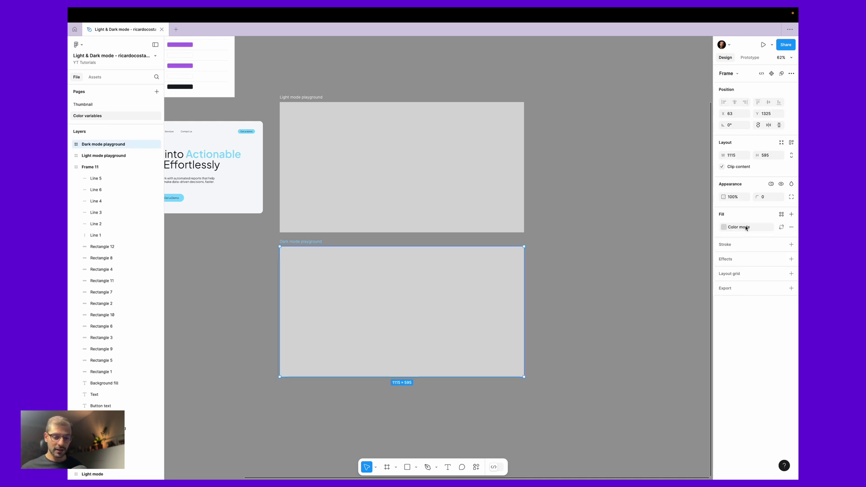
click(771, 185)
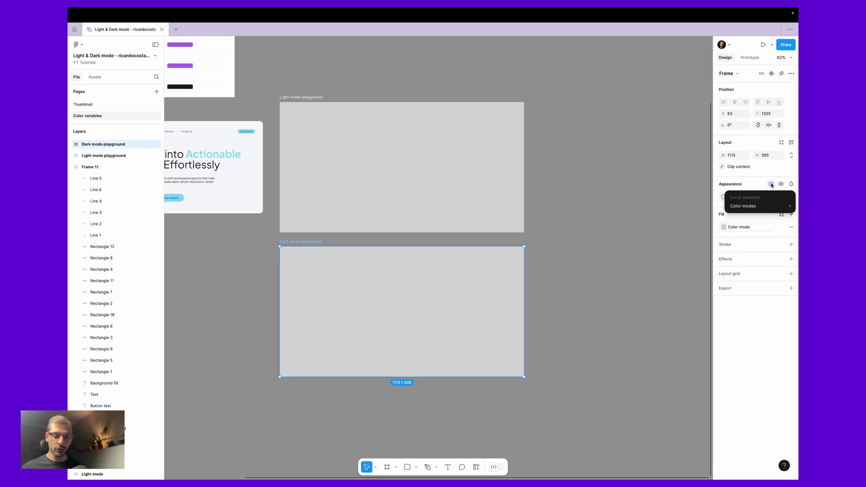
mouse_move(752, 208)
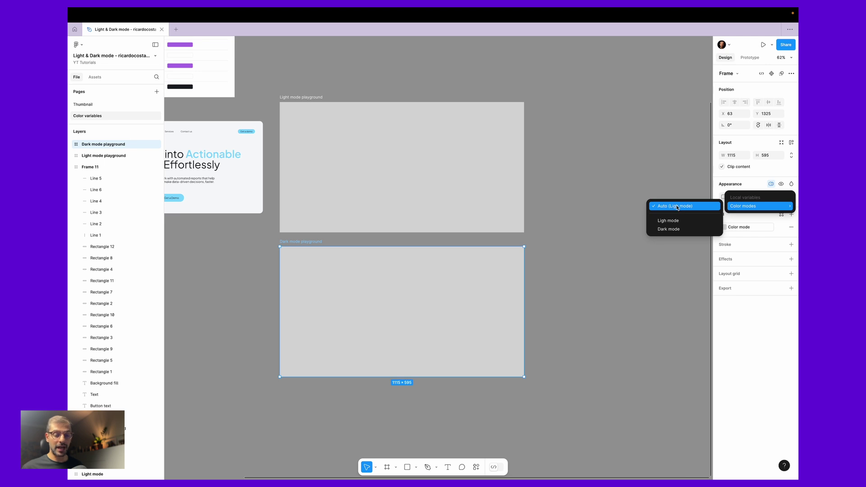
click(669, 229)
Step: Set the Light mode playground frame to the Ligh mode colour mode
click(305, 109)
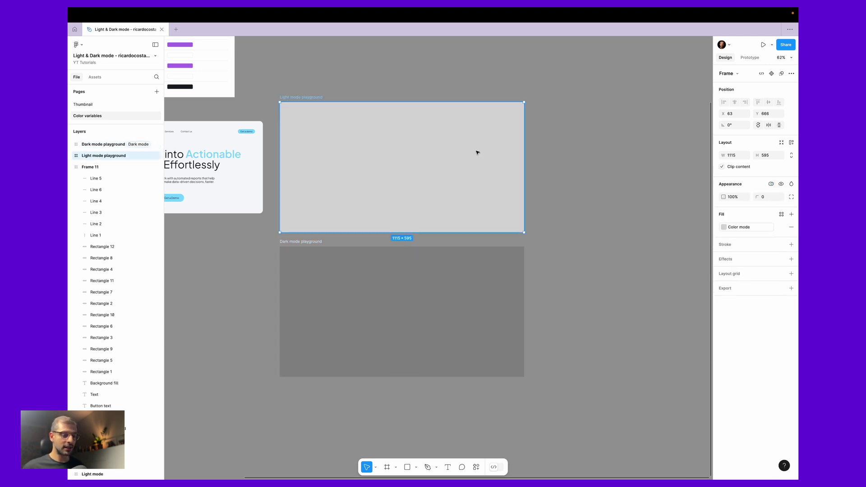
click(771, 183)
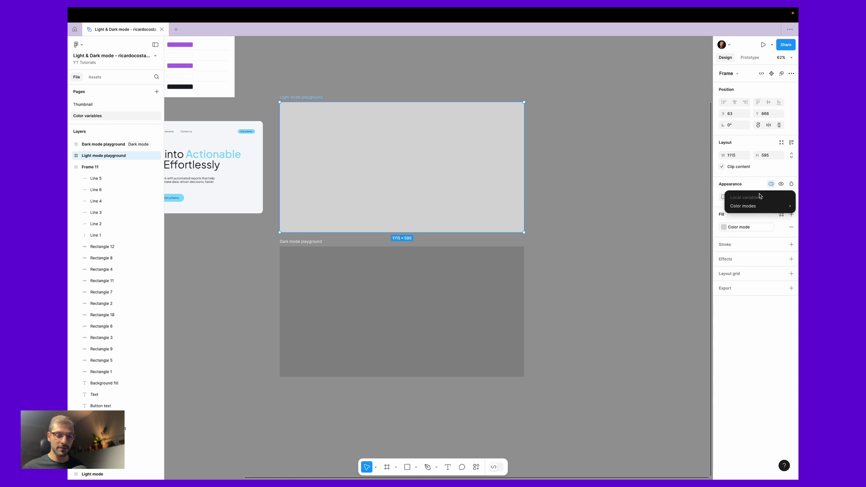
mouse_move(749, 207)
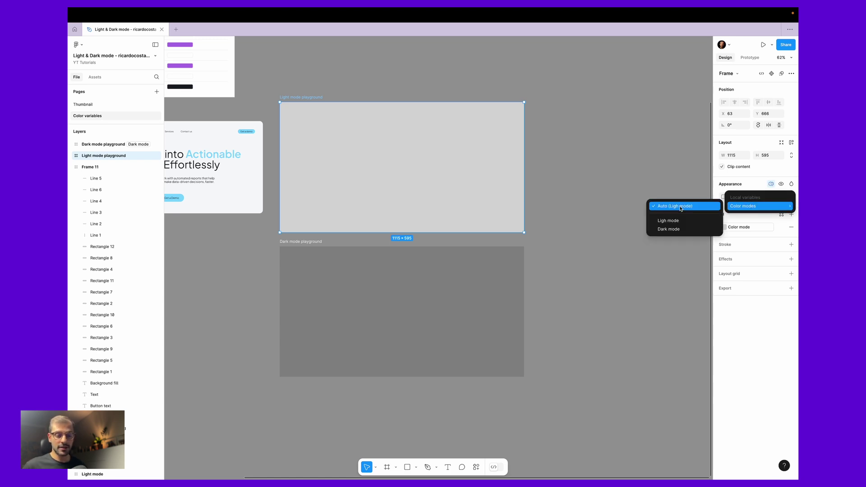
click(668, 224)
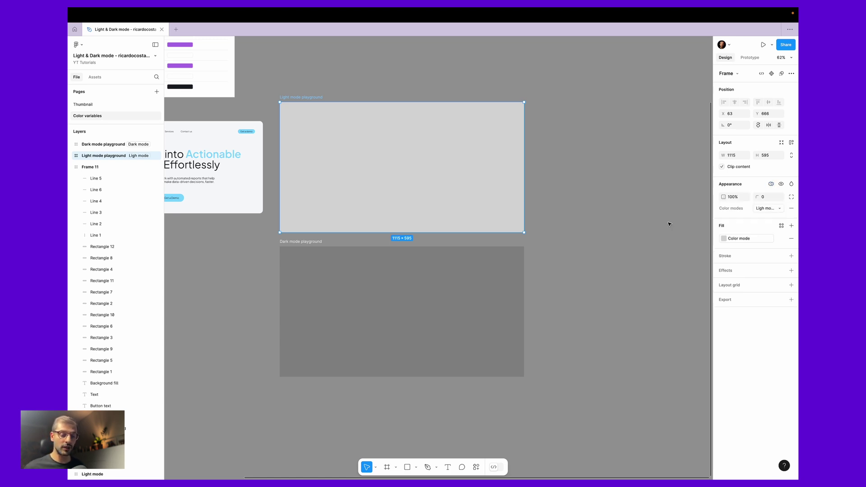
click(640, 164)
scroll(406, 59, left, 5)
Step: Place a duplicate of the ReportEdge Light mode hero inside the Light mode playground
click(212, 99)
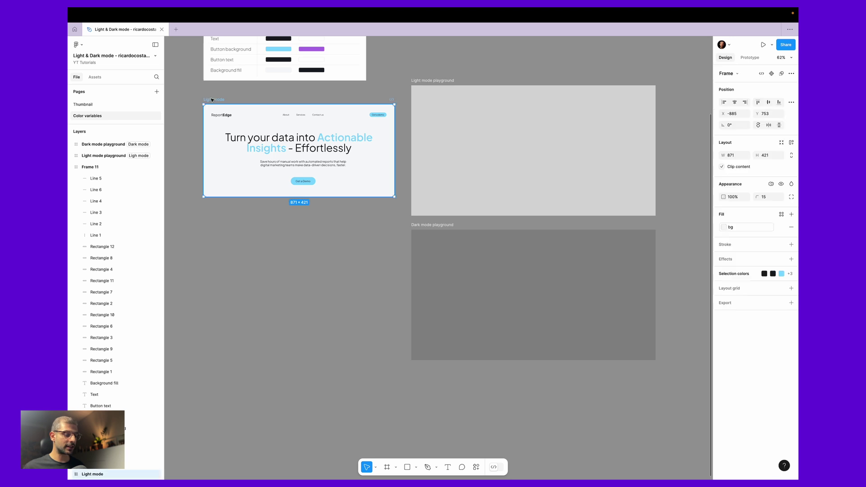
drag(264, 128, 496, 128)
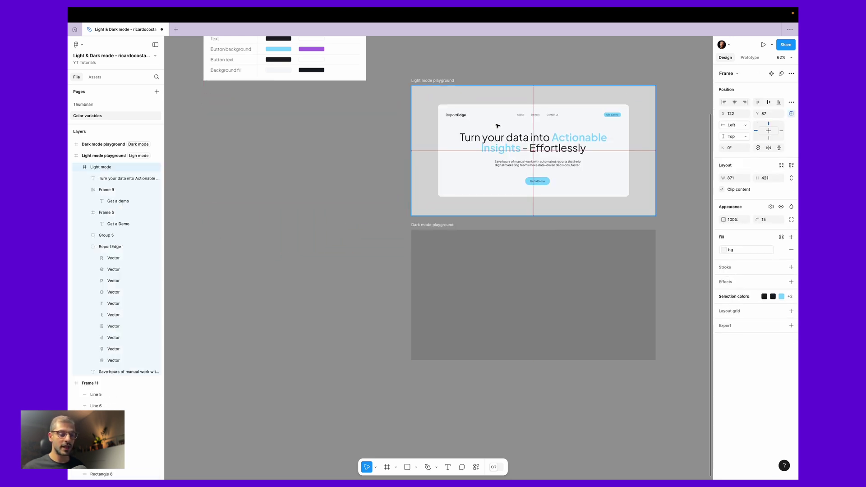
key(ctrl+z)
drag(309, 130, 485, 201)
scroll(482, 356, up, 3)
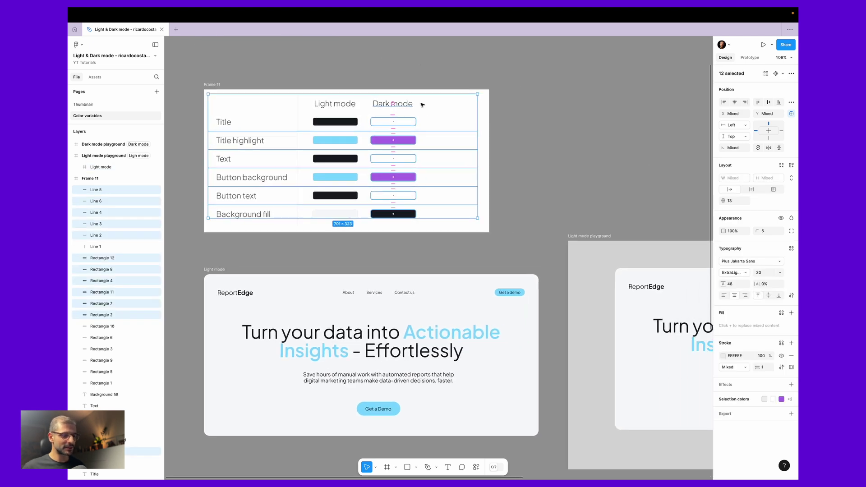
Step: Duplicate the Dark mode column of the colour table into a third column
scroll(421, 102, up, 2)
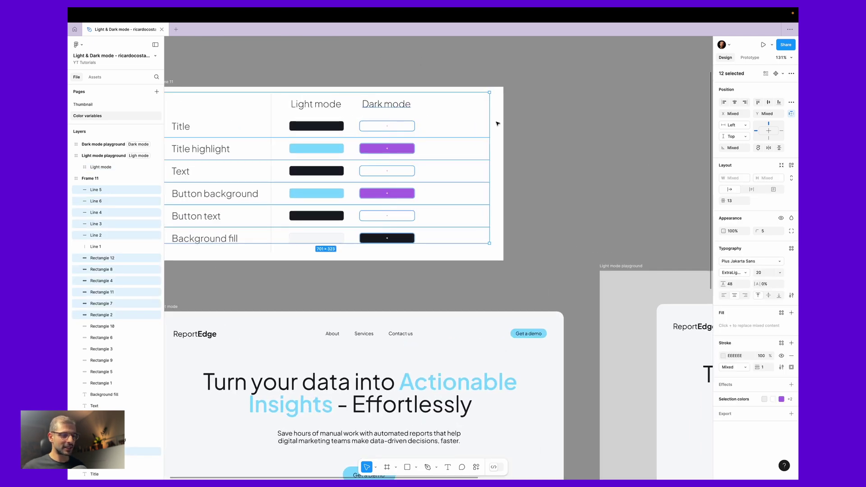
drag(514, 94, 408, 237)
drag(394, 129, 466, 131)
click(532, 146)
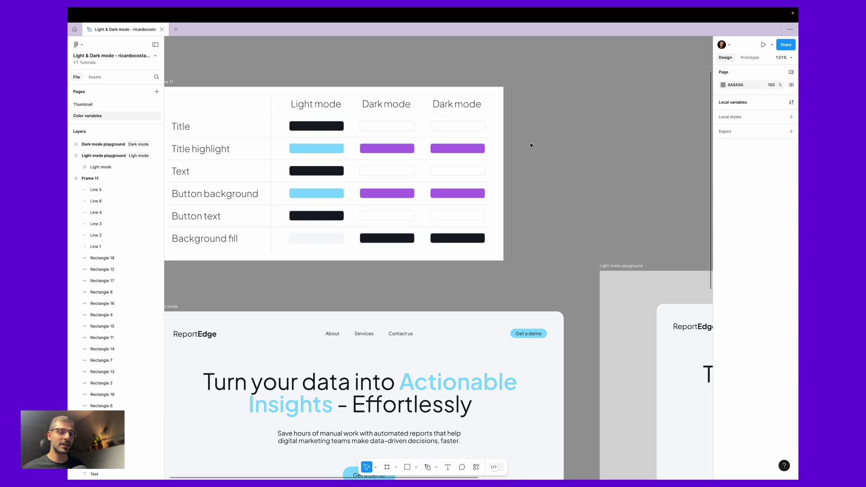
scroll(531, 145, left, 2)
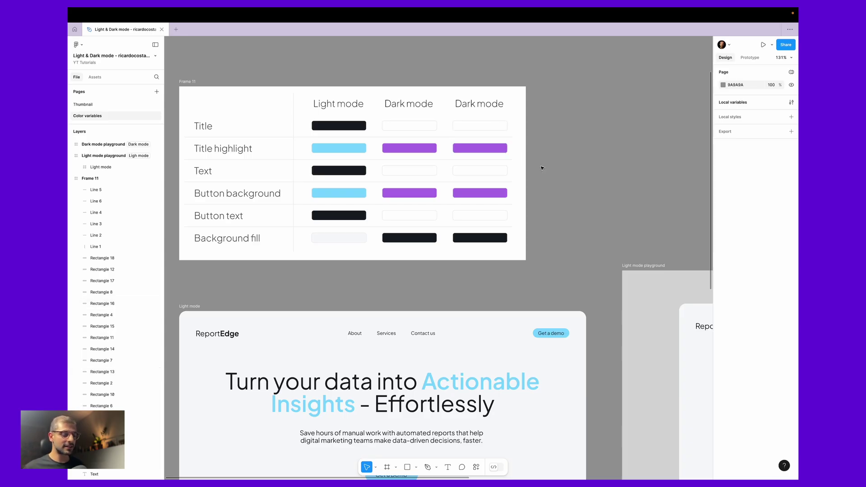
Step: Rename the third column heading from Dark mode to 'Blue mode'
double_click(476, 105)
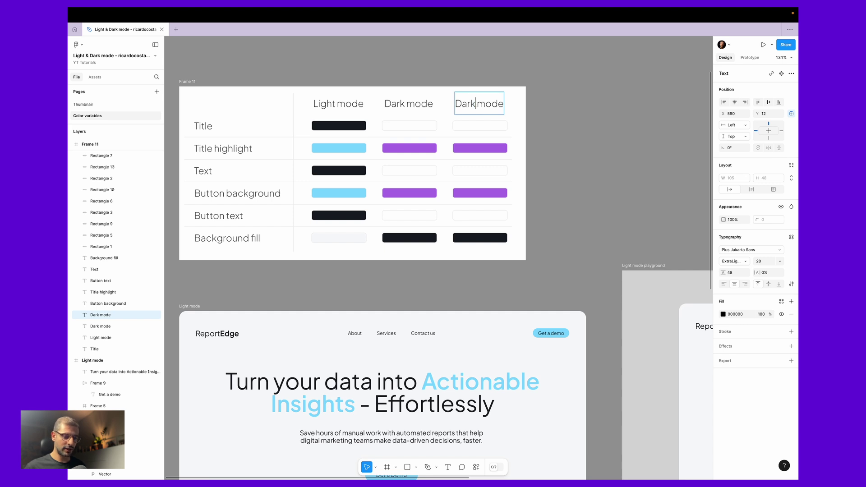
key(shift+alt+Left)
text(Blue)
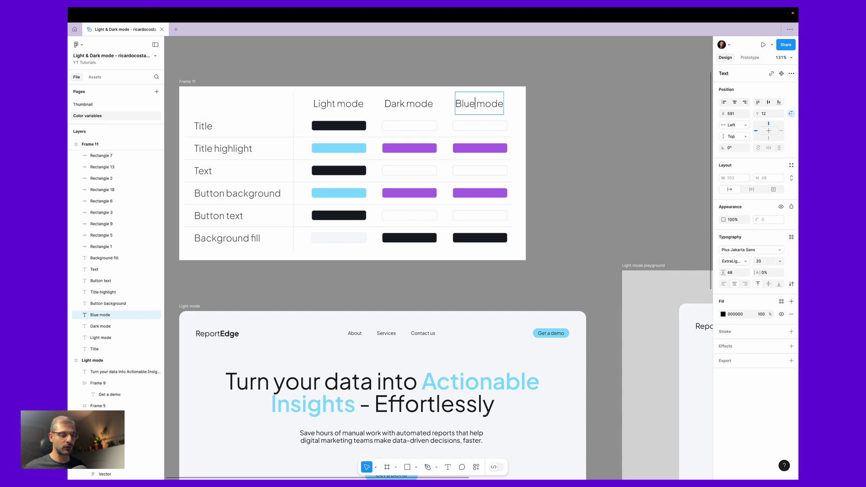
key(Escape)
click(559, 201)
scroll(559, 201, down, 3)
scroll(482, 187, down, 2)
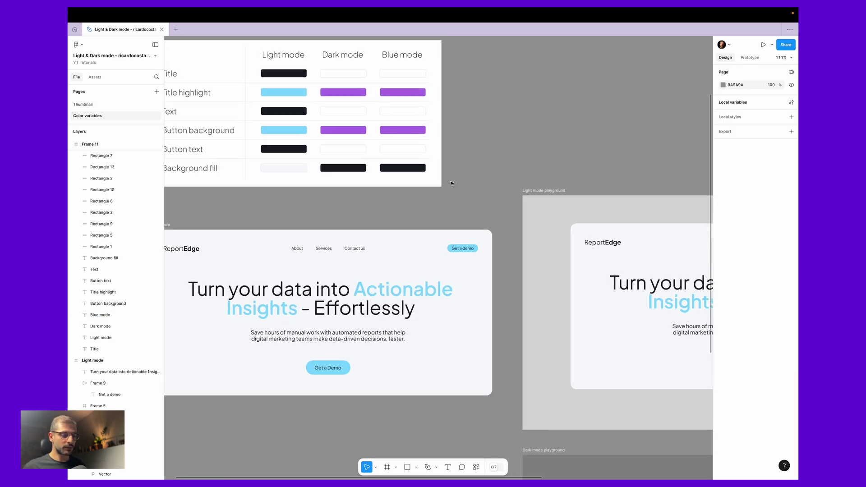
Step: Give the Blue mode Background fill swatch the light-blue button colour
click(444, 176)
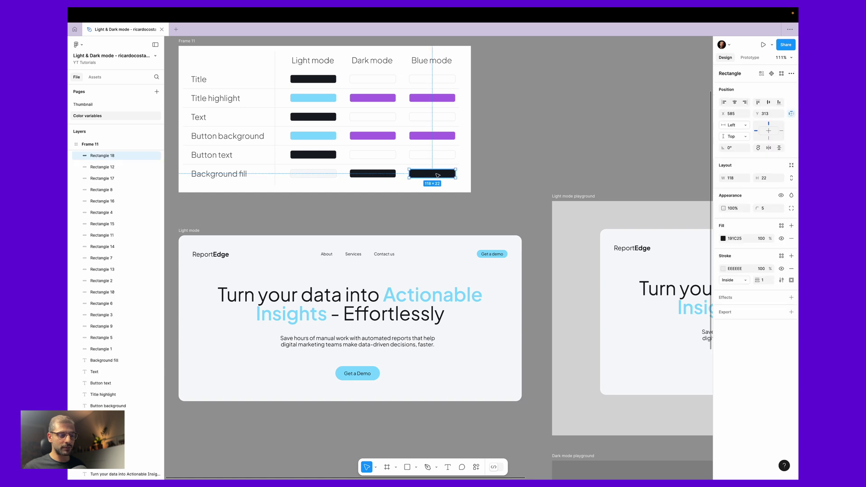
key(i)
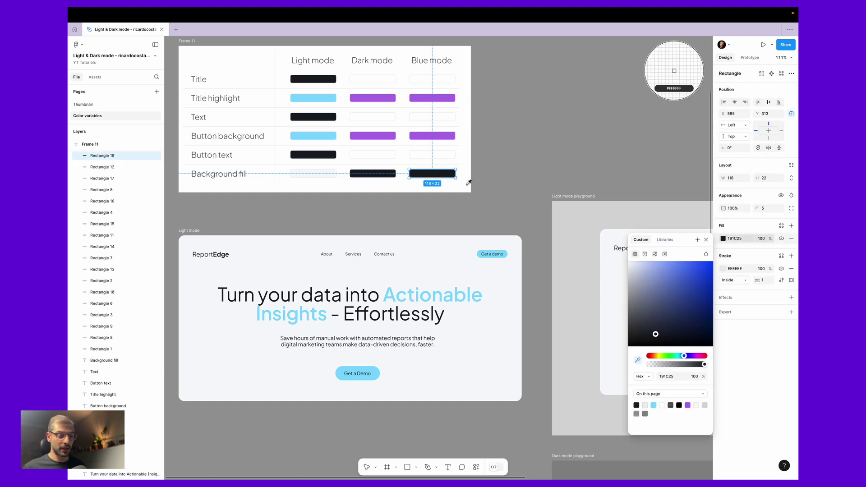
click(326, 136)
click(421, 155)
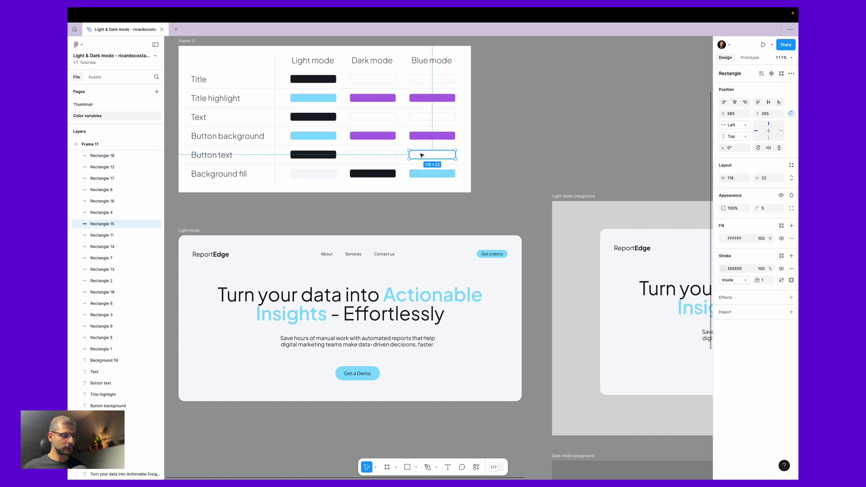
click(483, 136)
Step: Make the Blue mode Button background and Title highlight swatches the dark Text colour 191C25
click(425, 135)
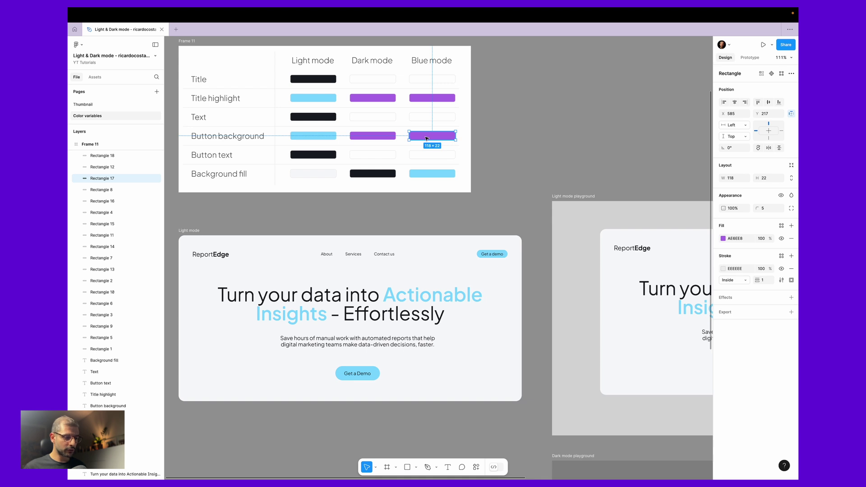
shift+click(426, 101)
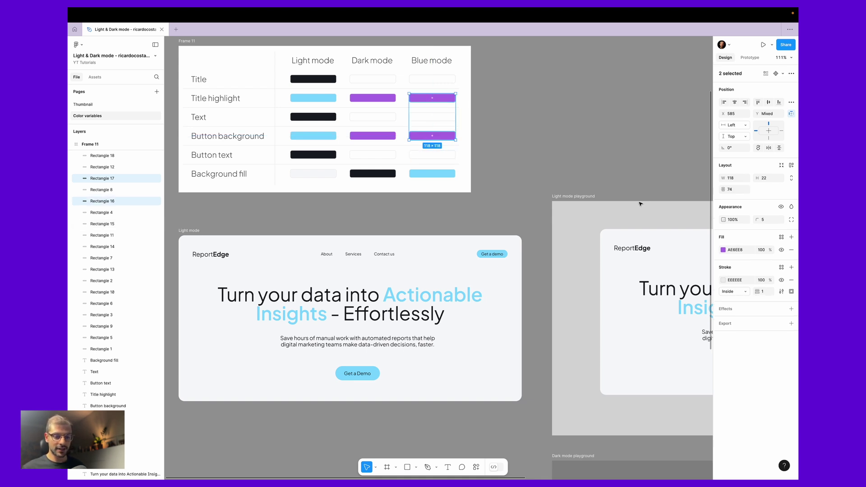
click(722, 250)
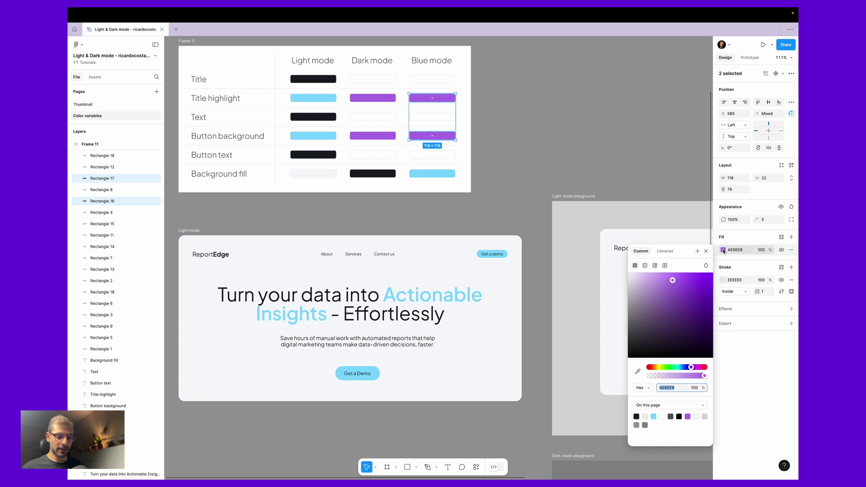
click(637, 371)
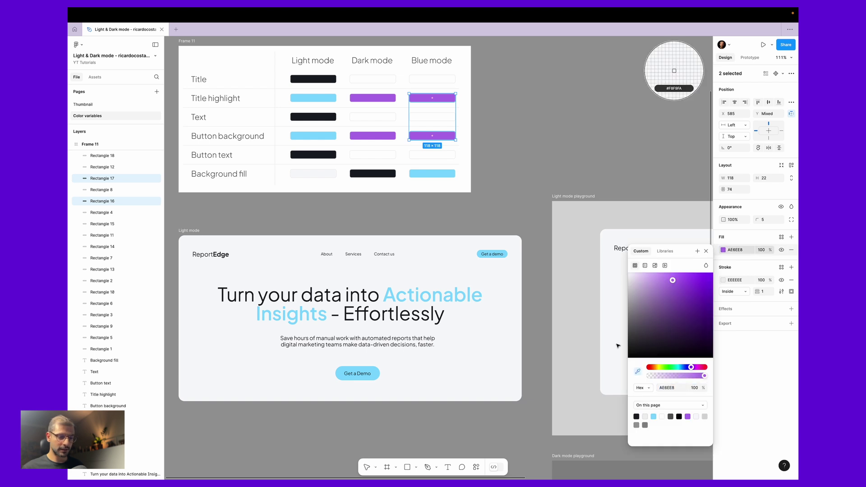
click(331, 116)
click(443, 155)
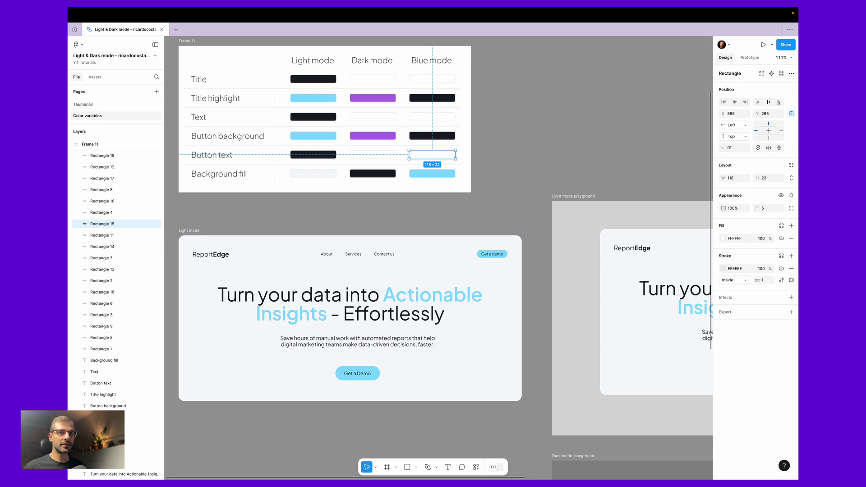
click(435, 79)
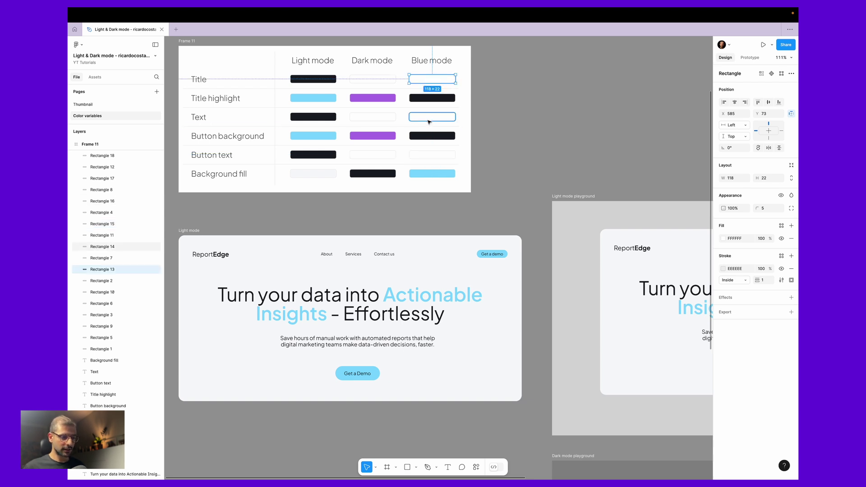
click(535, 122)
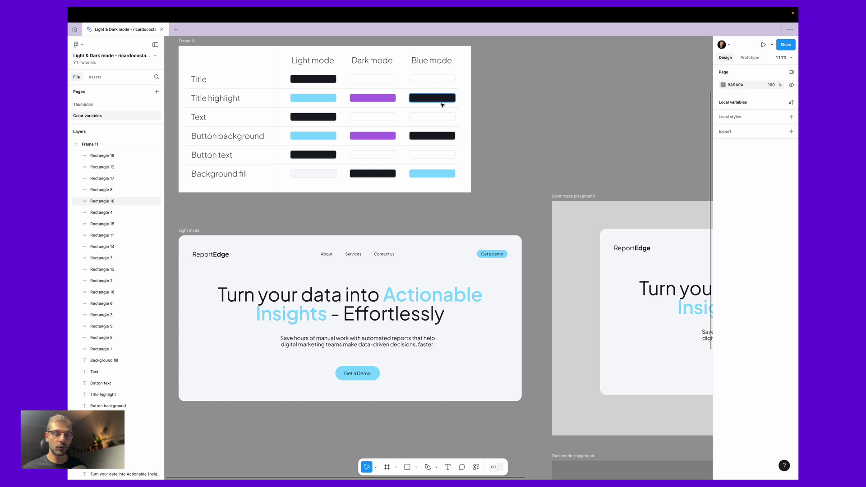
scroll(528, 137, down, 3)
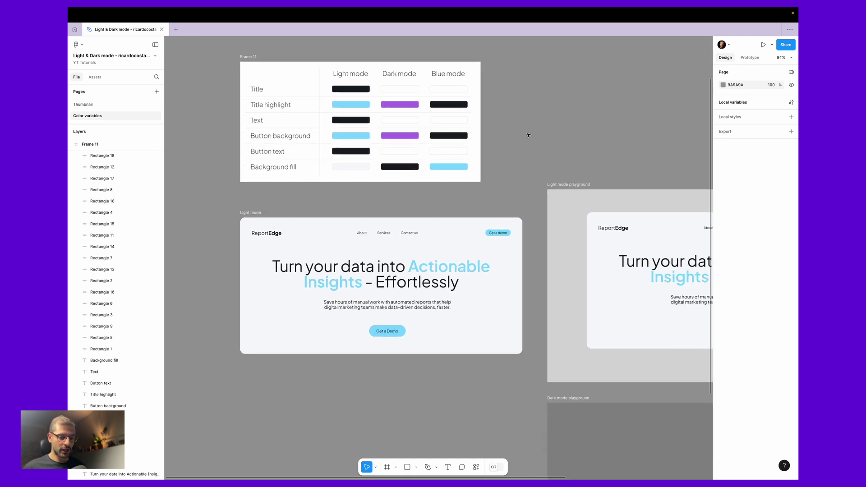
Step: Add a new mode named Blue mode to the Color modes variable collection
drag(515, 147, 467, 183)
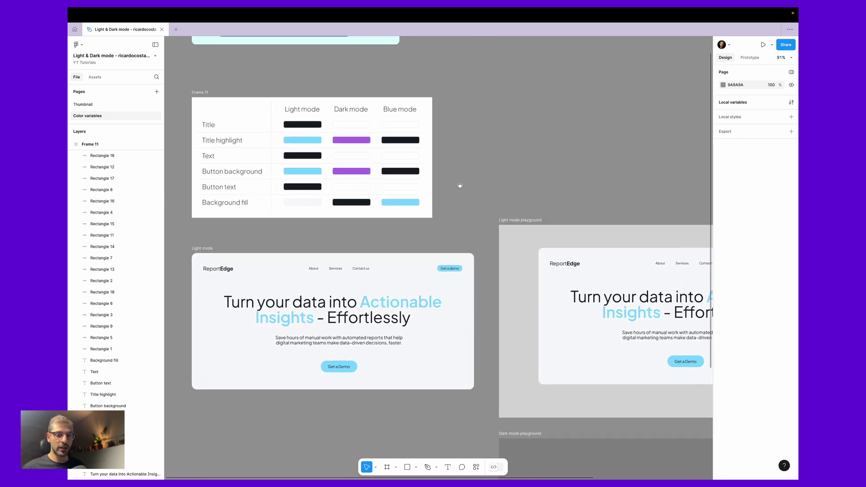
click(791, 102)
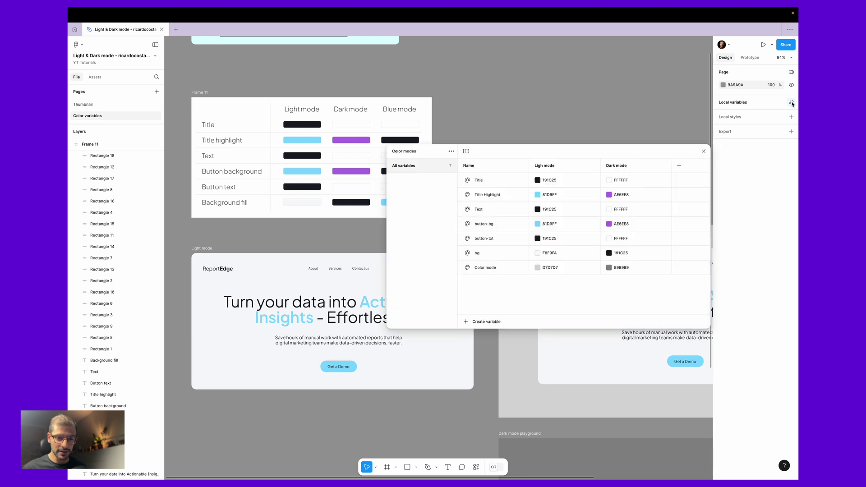
click(680, 166)
text(Blue mode)
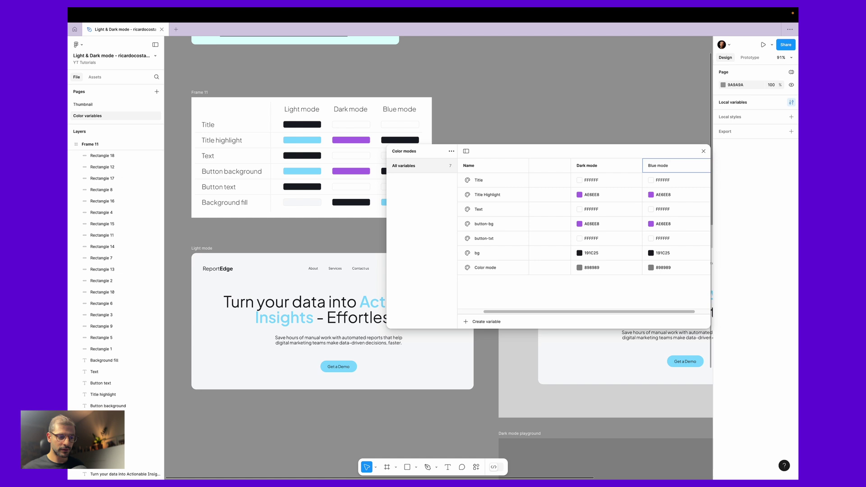
key(Return)
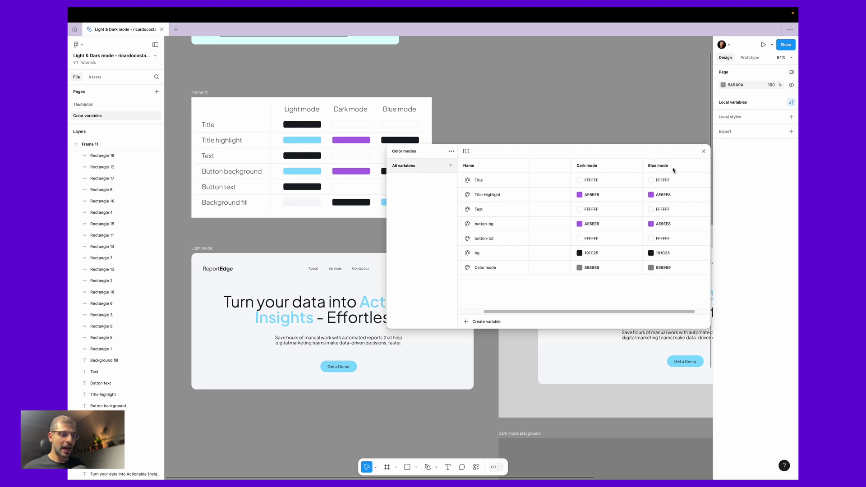
scroll(320, 181, right, 5)
scroll(319, 182, left, 4)
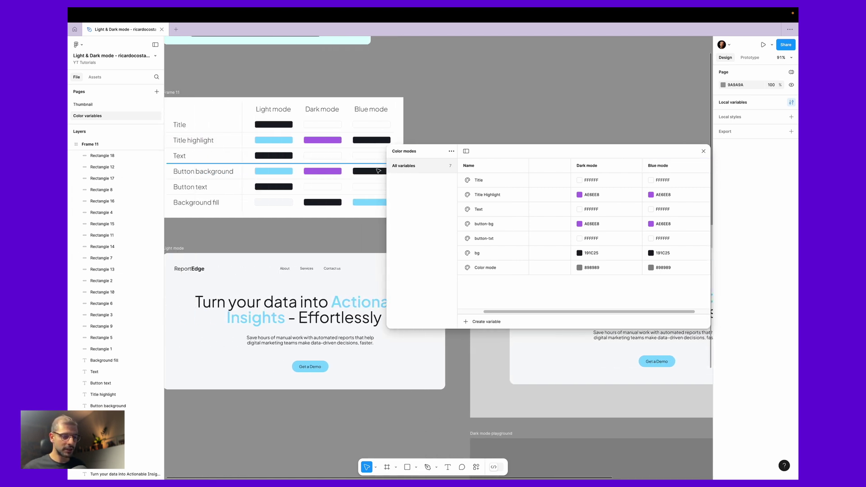
Step: Eyedrop dark 191C25 from the canvas for Title Highlight and button-bg in Blue mode
click(651, 195)
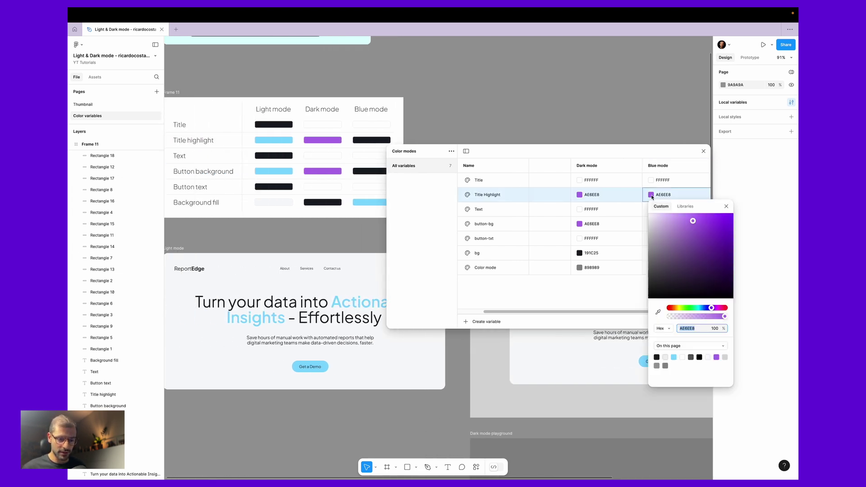
click(658, 312)
click(369, 139)
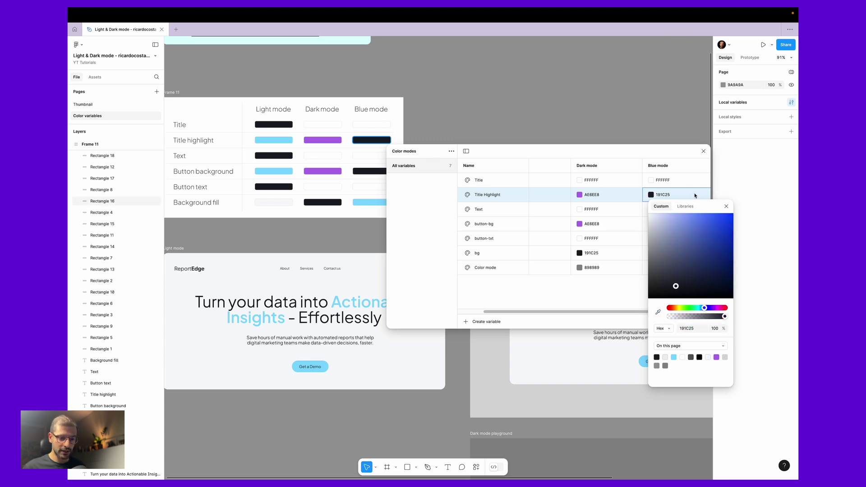
click(657, 167)
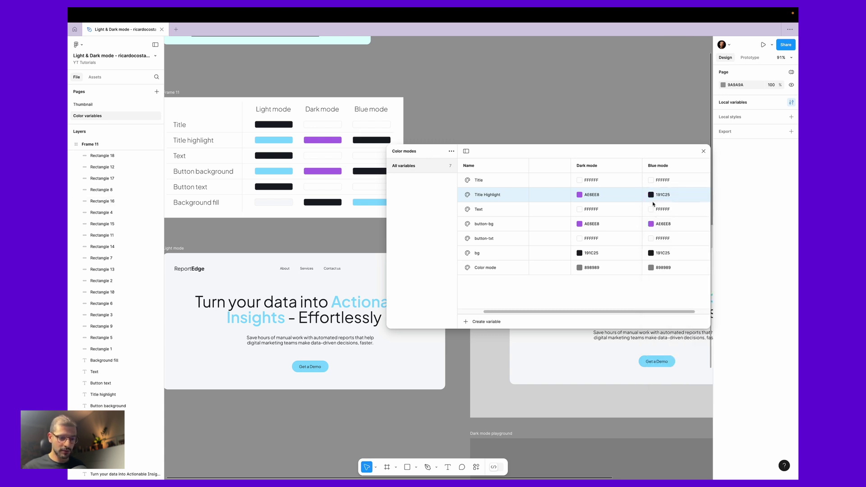
click(651, 224)
click(658, 342)
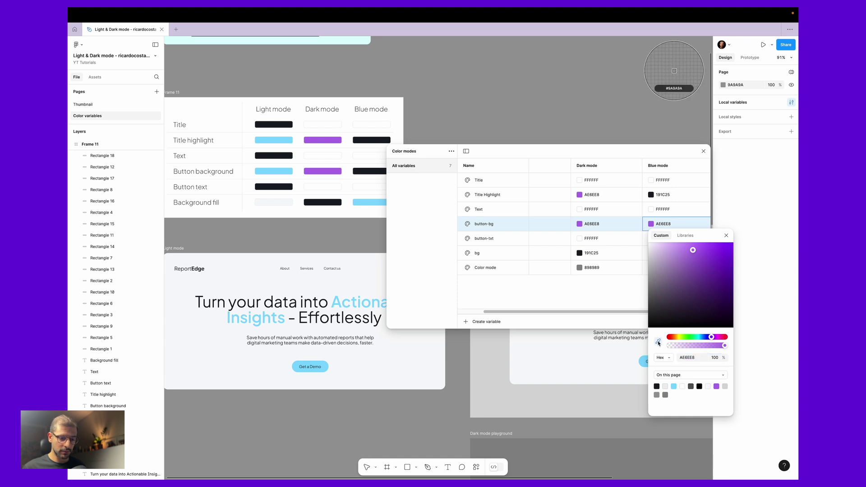
click(440, 195)
click(726, 236)
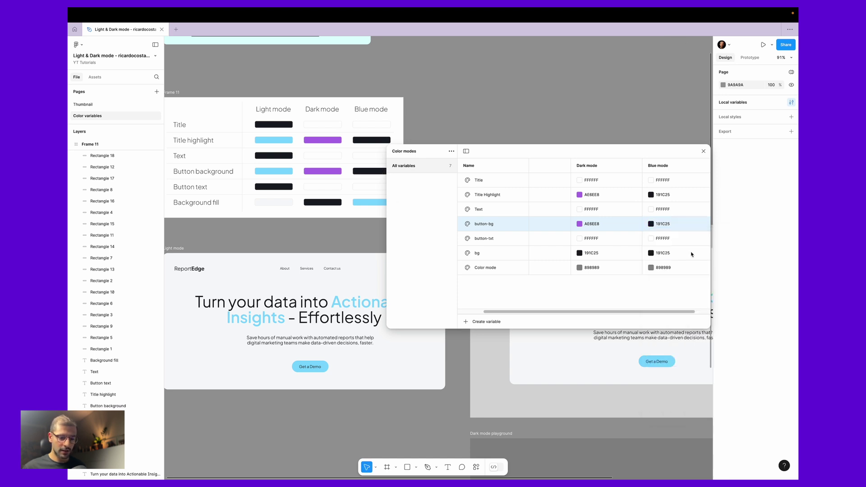
Step: Eyedrop light blue 81D9FF for bg in Blue mode and close the variables window
click(651, 253)
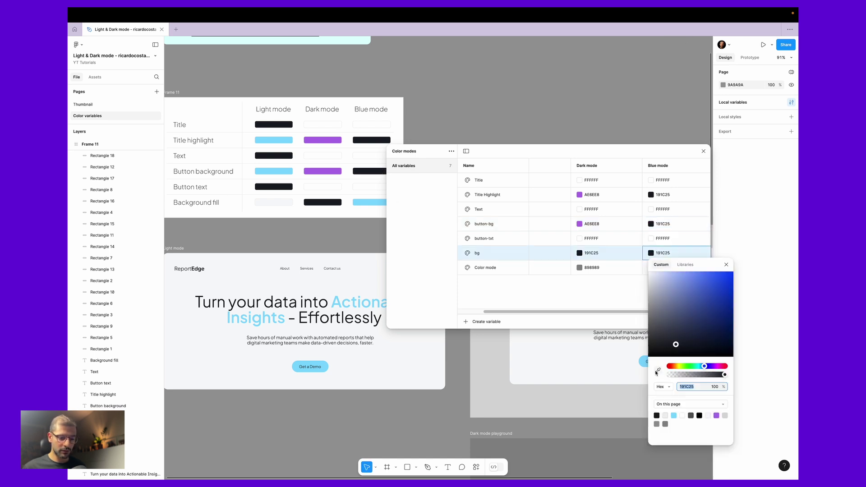
click(657, 370)
click(378, 201)
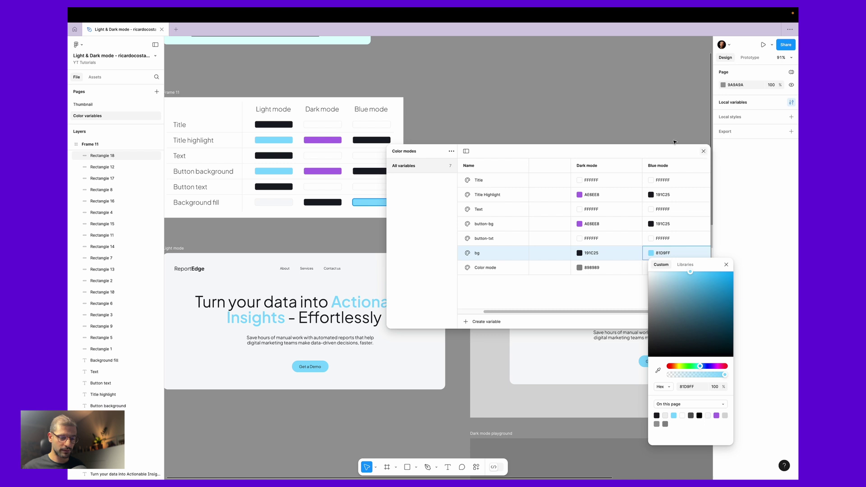
click(703, 151)
scroll(600, 158, down, 5)
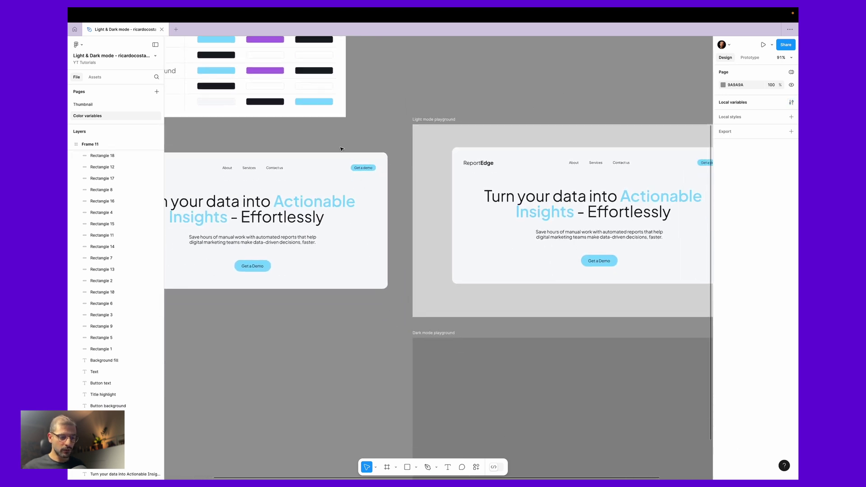
Step: Check the Light mode hero frame's color mode options, leaving them unchanged
scroll(473, 101, left, 4)
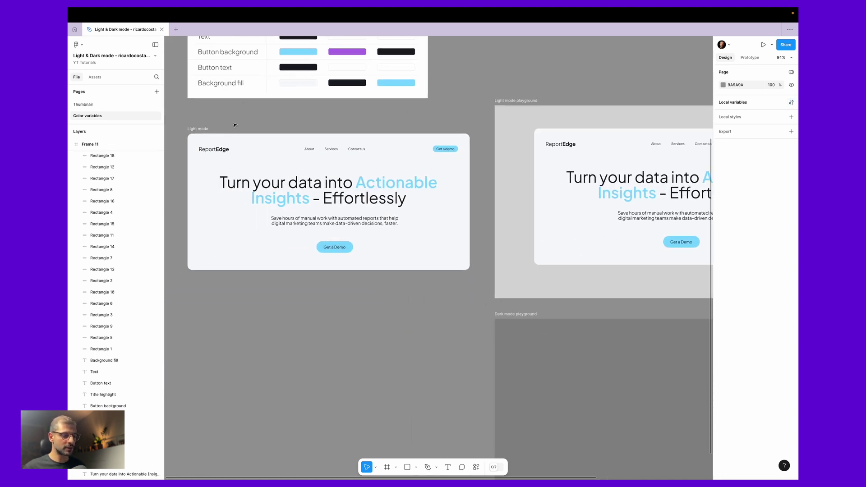
click(206, 129)
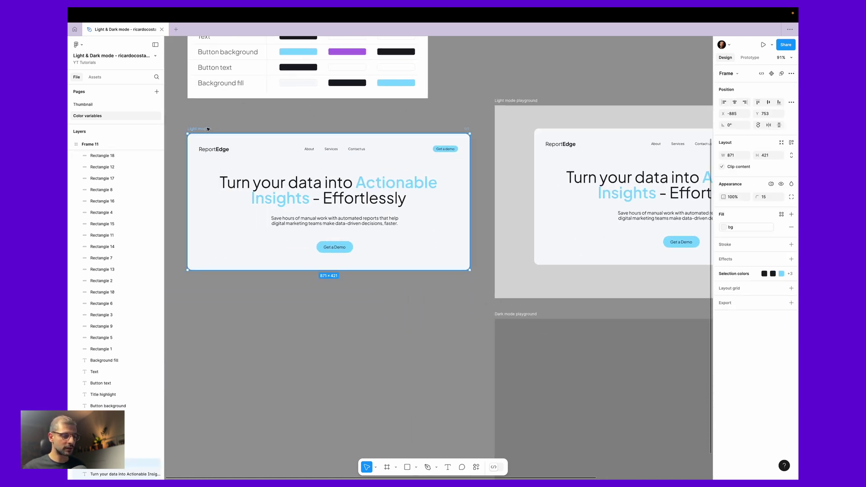
click(770, 184)
mouse_move(759, 204)
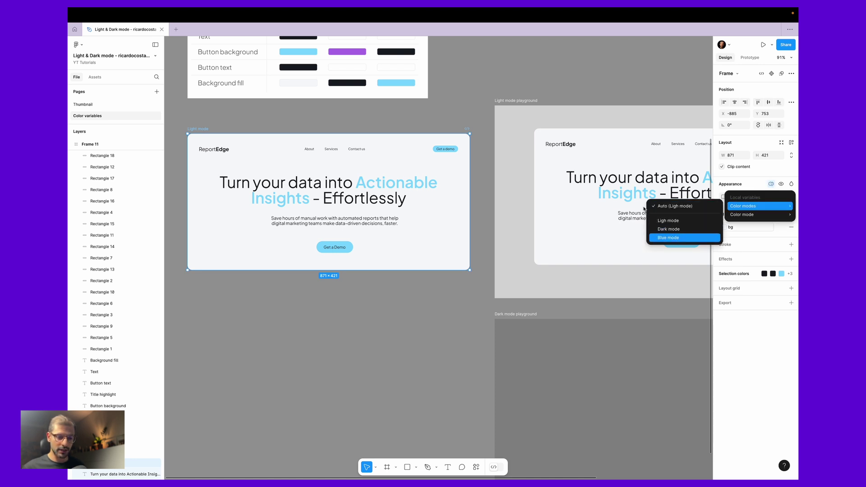
click(562, 71)
Step: Alt-drag the Dark mode playground frame downward to place a copy below it
scroll(547, 89, down, 5)
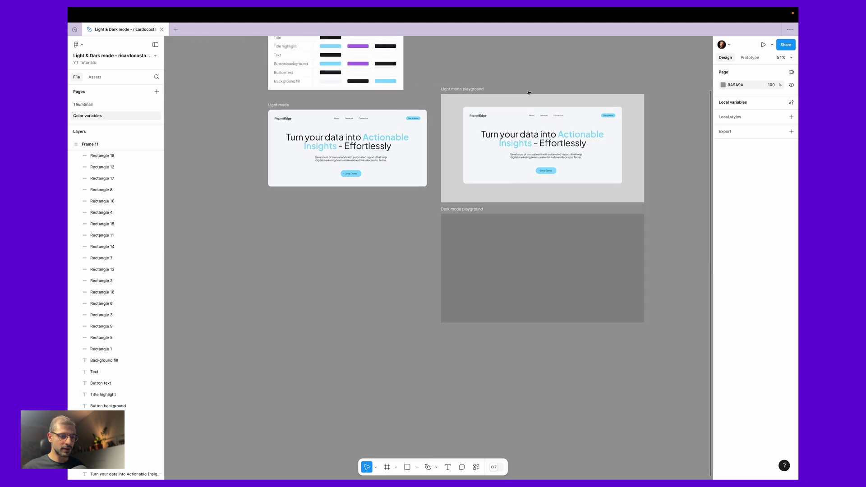
scroll(528, 93, right, 5)
click(344, 214)
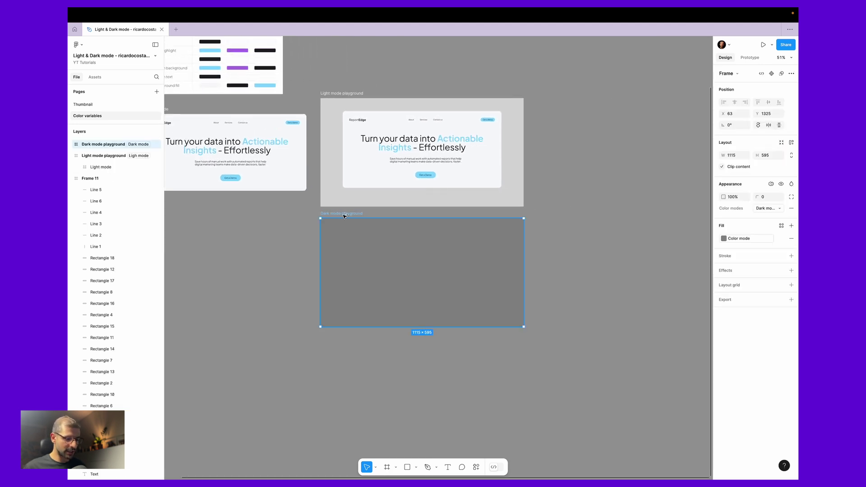
drag(344, 215, 343, 349)
scroll(566, 220, down, 3)
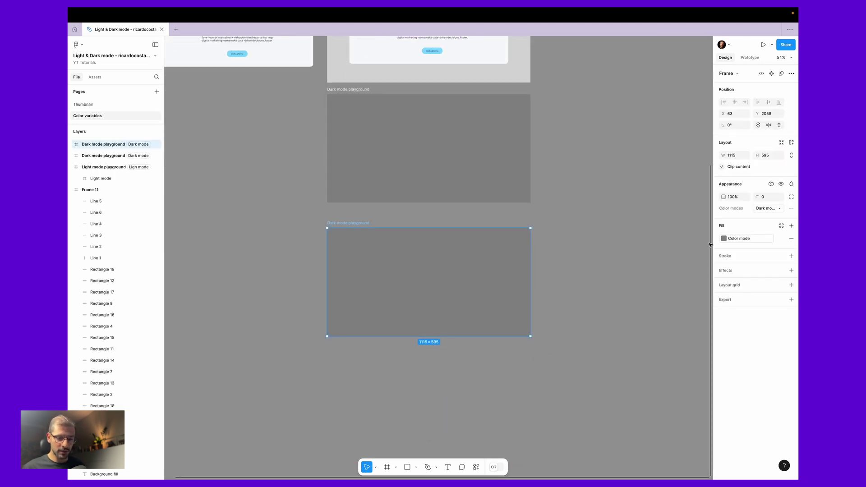
Step: Switch the copied playground frame's variable mode to Color modes > Blue mode
click(770, 184)
mouse_move(751, 208)
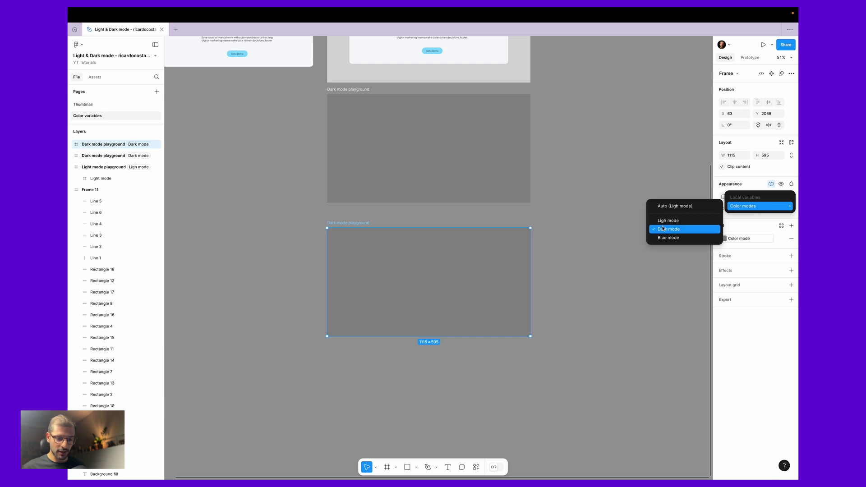
click(668, 238)
click(593, 174)
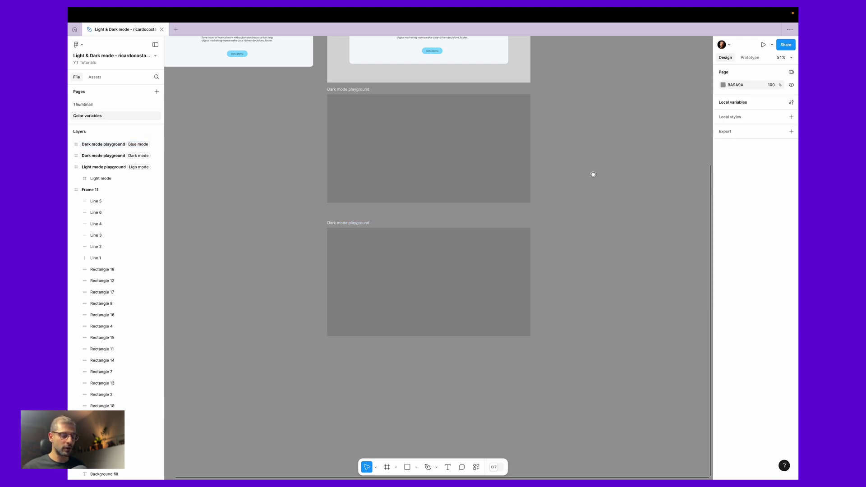
scroll(527, 106, up, 3)
scroll(528, 106, left, 2)
click(520, 86)
drag(522, 75, 519, 334)
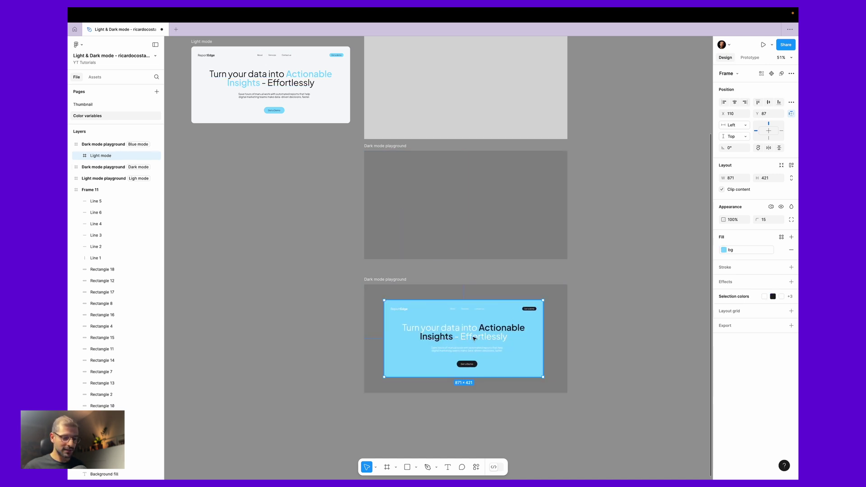
scroll(481, 350, up, 5)
click(655, 271)
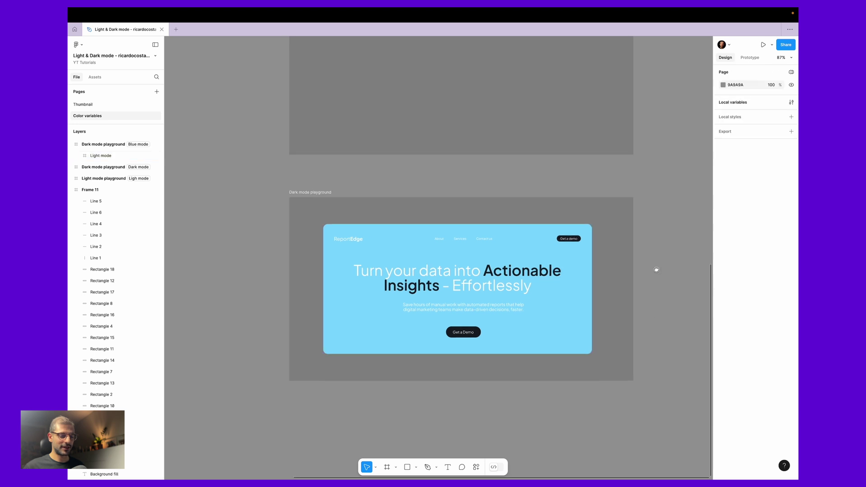
scroll(461, 245, up, 4)
key(ctrl+z)
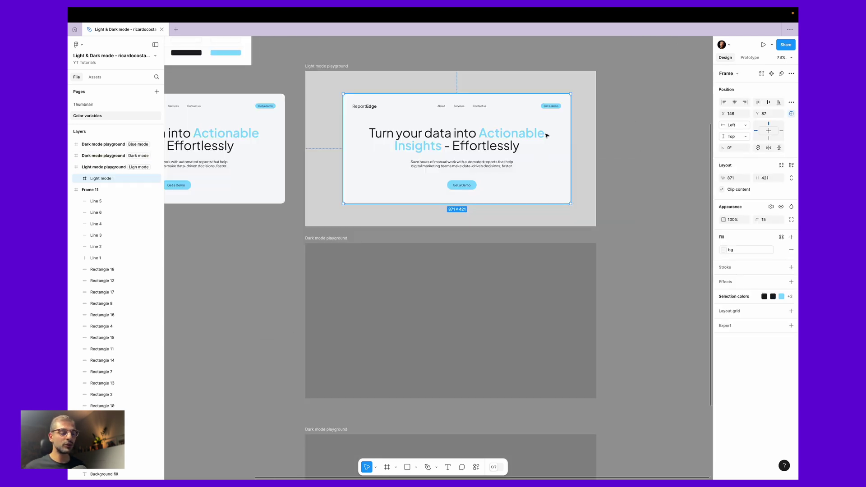
drag(546, 135, 539, 311)
scroll(542, 306, down, 3)
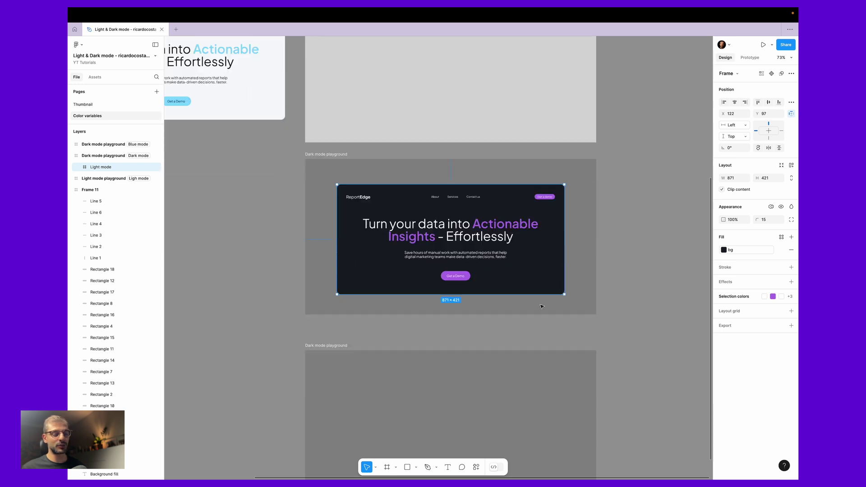
scroll(538, 235, down, 3)
drag(539, 156, 541, 347)
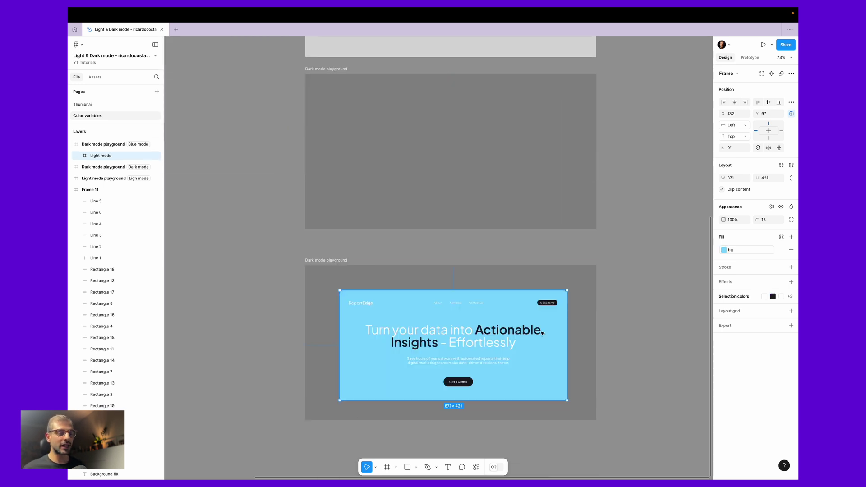
drag(542, 333, 541, 172)
scroll(539, 202, up, 2)
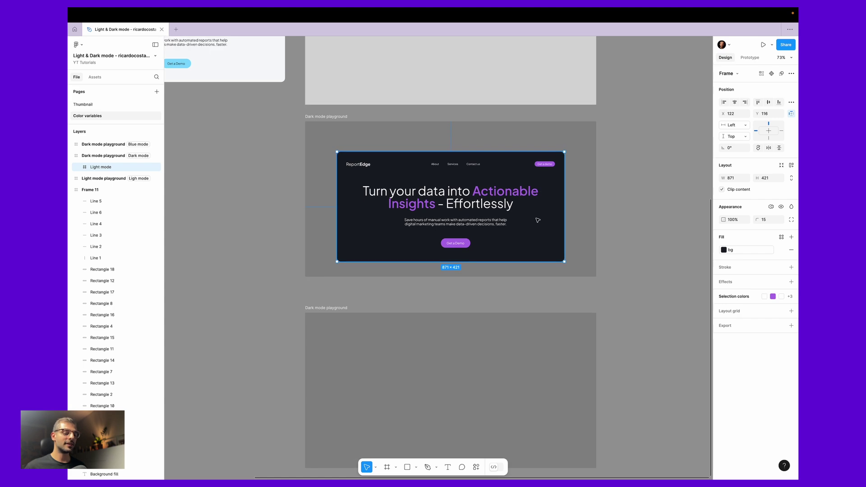
drag(536, 257, 536, 70)
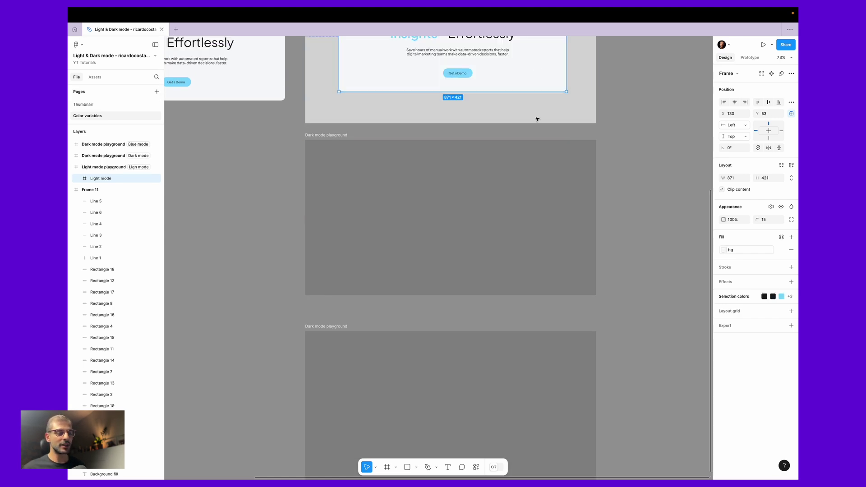